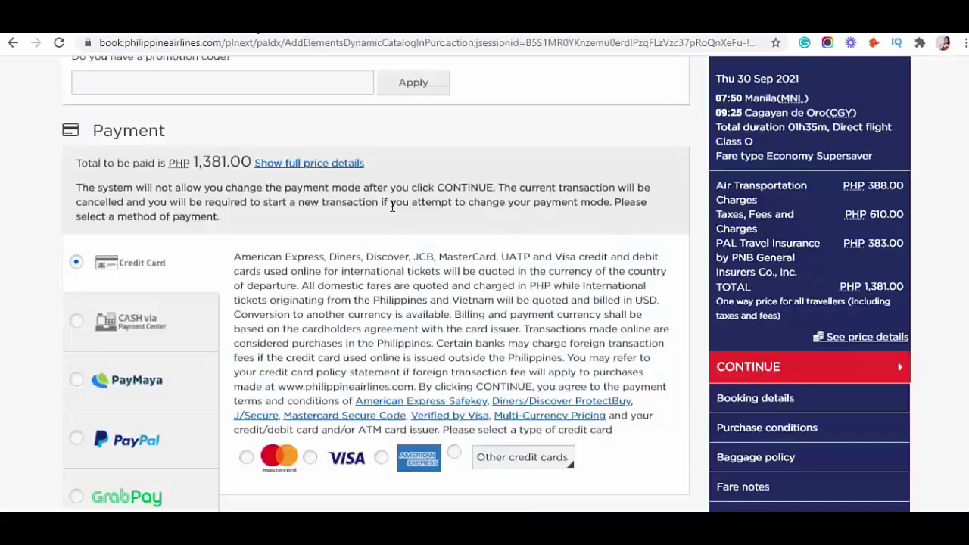
# - Scroll through the PAL payment methods: credit cards, PayMaya, PayPal, GrabPay, Dragonpay, GCash, payment centers
pyautogui.scroll(1, 413, 225)
pyautogui.scroll(-1, 413, 220)
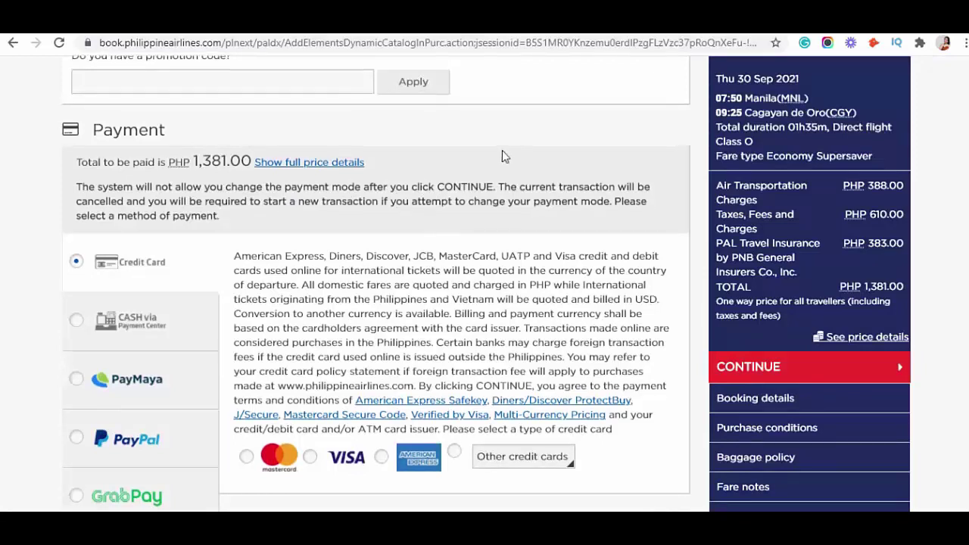
pyautogui.scroll(-1, 502, 150)
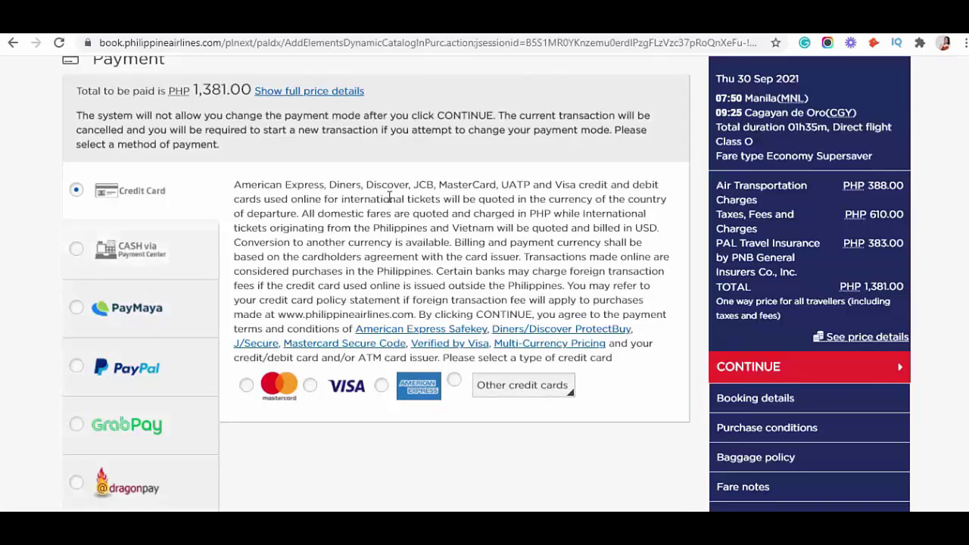
pyautogui.scroll(-1, 390, 196)
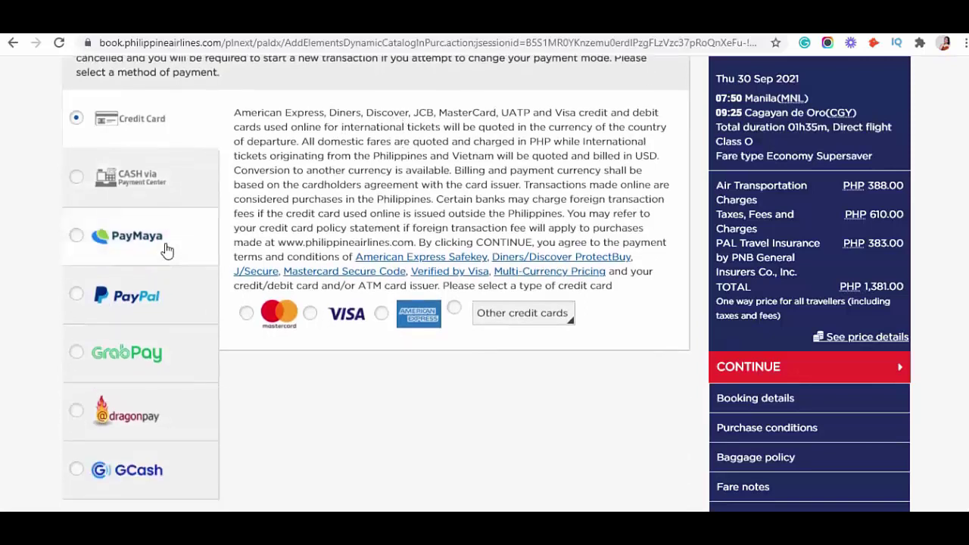
pyautogui.scroll(-1, 216, 270)
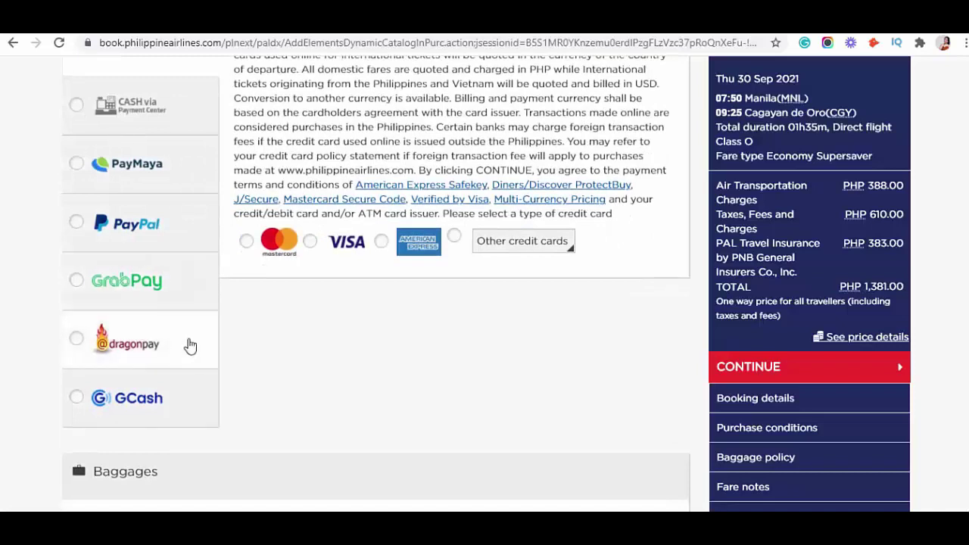
pyautogui.scroll(-2, 268, 356)
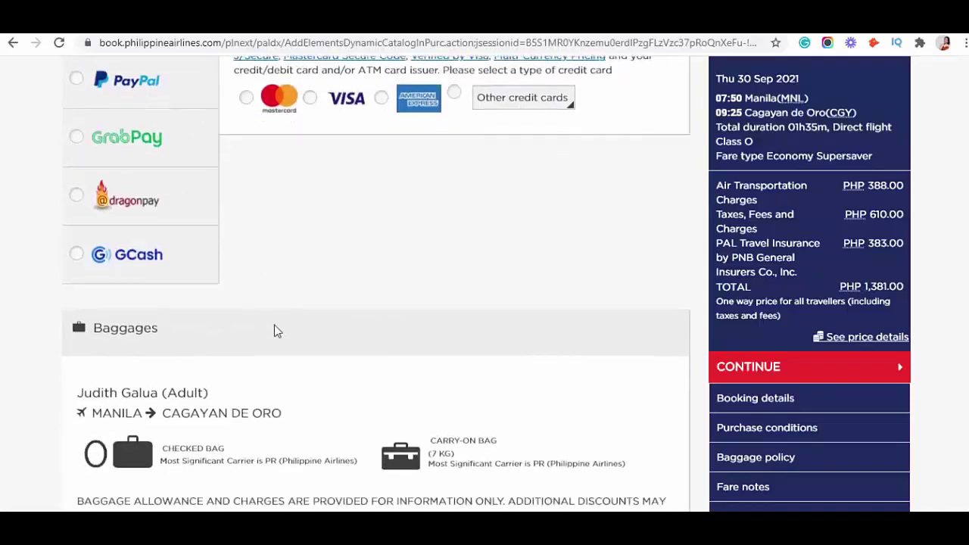
pyautogui.scroll(1, 276, 331)
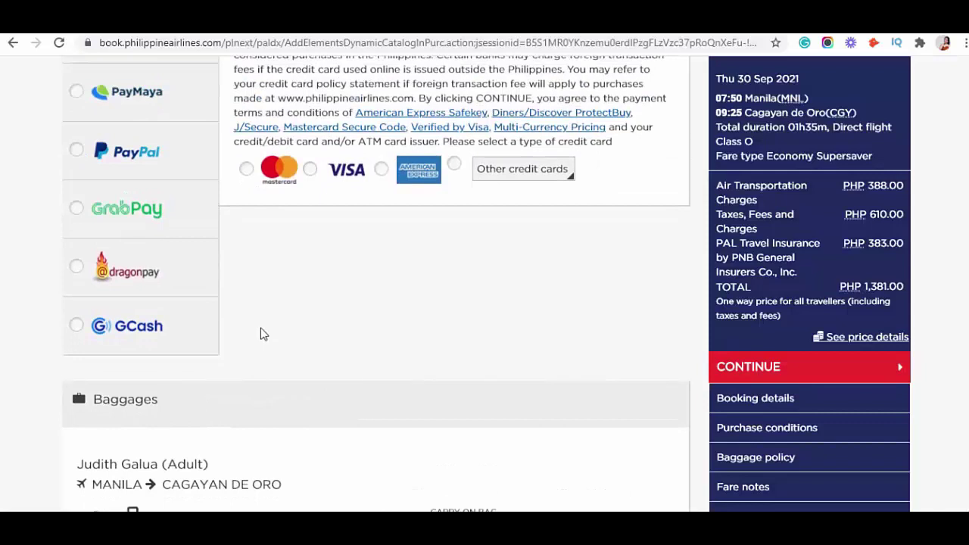
pyautogui.scroll(1, 265, 334)
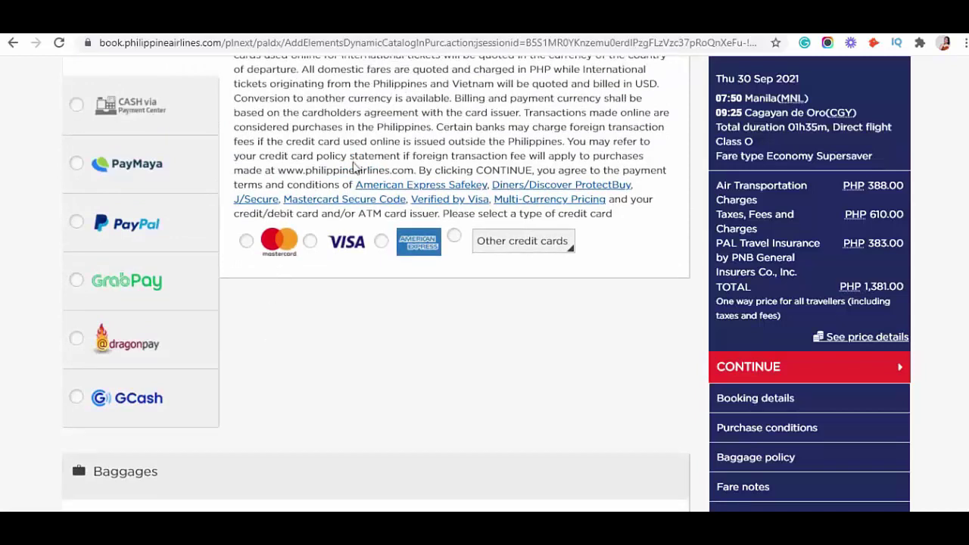
# - Bring up the Cebu Pacific payment page showing the PHP 1,027.68 payment options
pyautogui.click(409, 19)
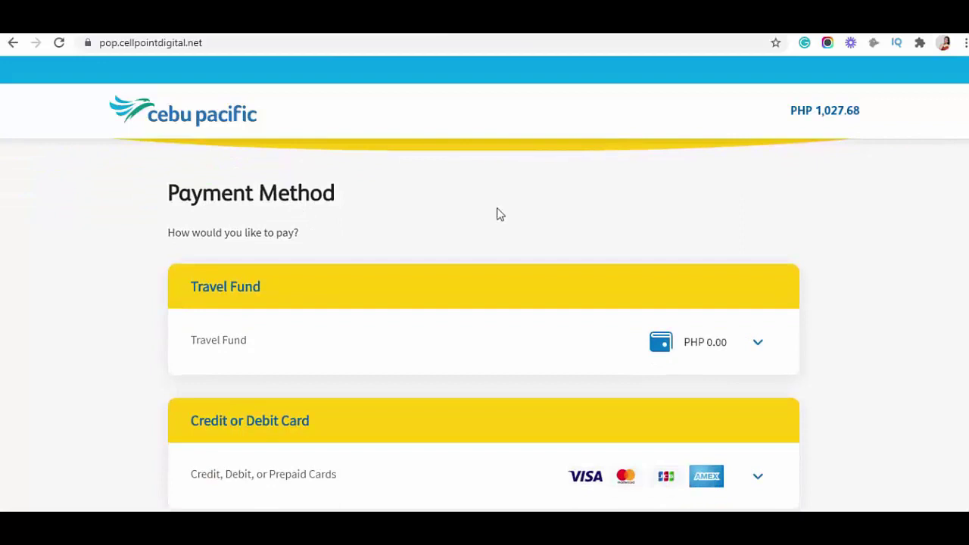
pyautogui.scroll(-1, 454, 250)
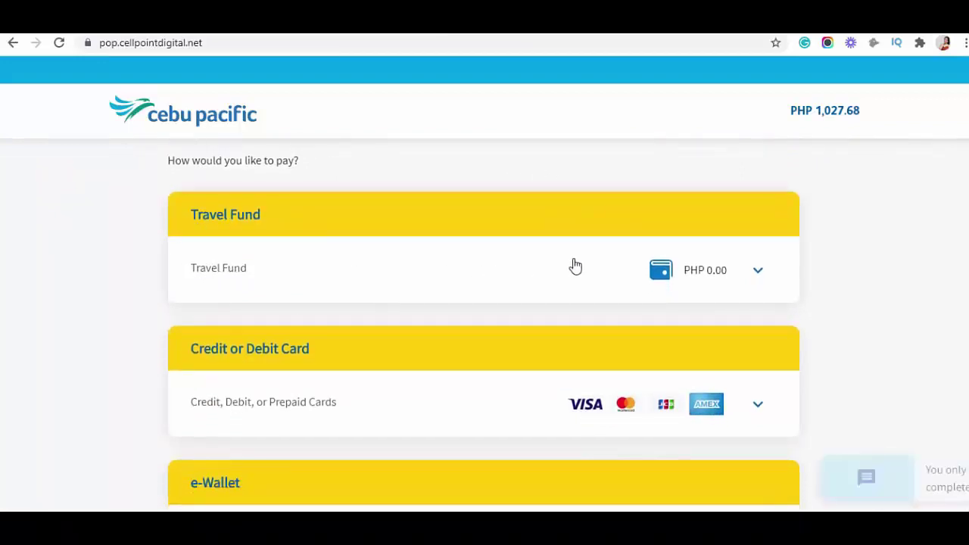
pyautogui.scroll(-1, 578, 265)
pyautogui.scroll(1, 575, 264)
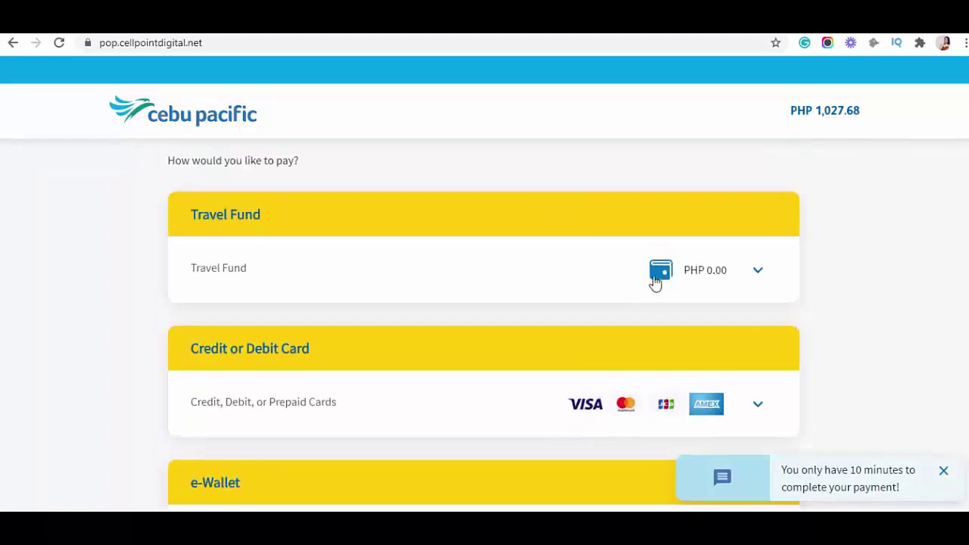
# - Expand the Travel Fund option and select its booking reference number field
pyautogui.click(754, 271)
pyautogui.scroll(-1, 612, 231)
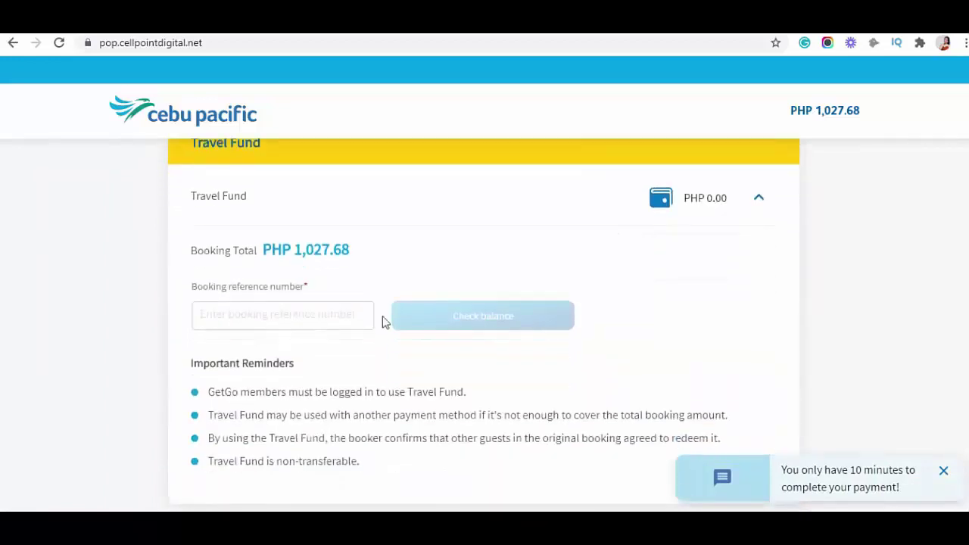
pyautogui.click(252, 323)
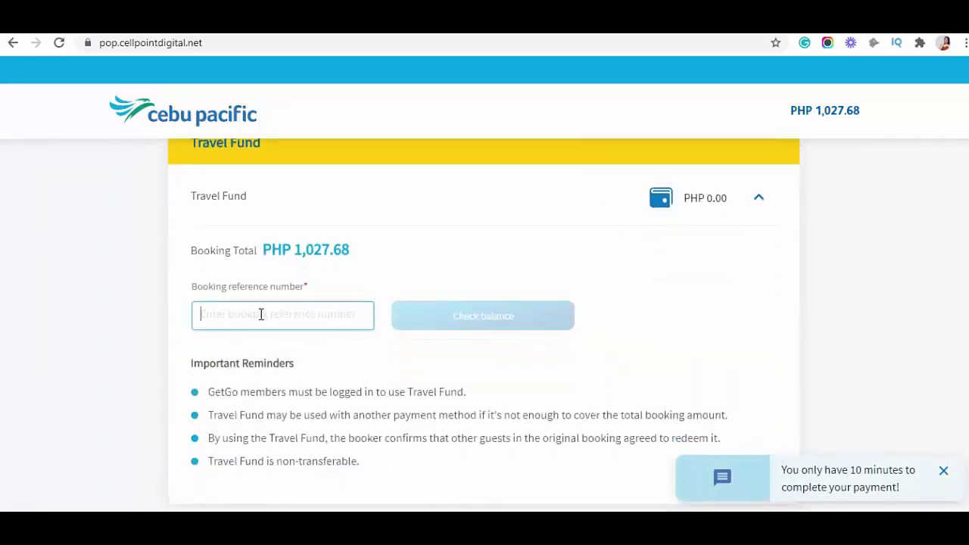
pyautogui.scroll(-1, 407, 374)
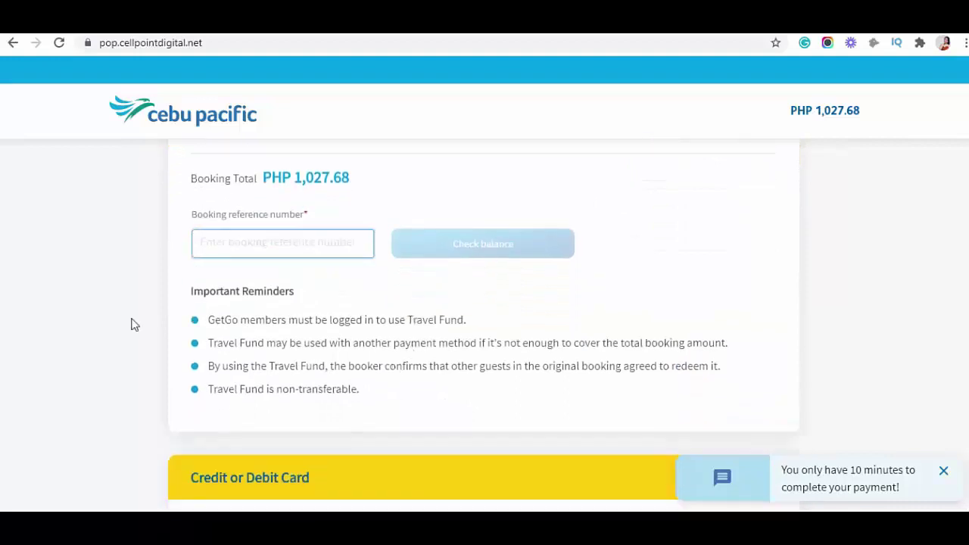
pyautogui.scroll(-1, 509, 285)
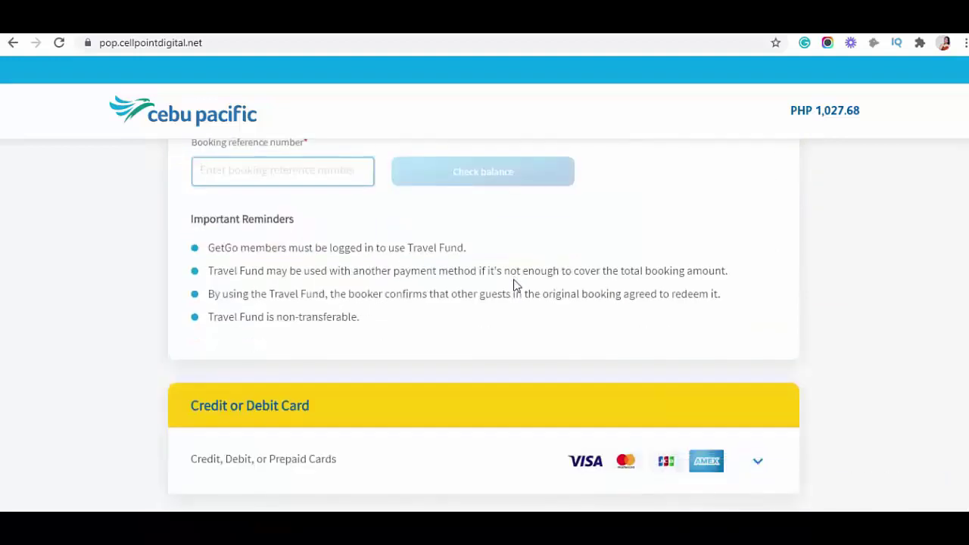
pyautogui.scroll(1, 515, 286)
# - Return to the PAL tabs and reach the COVID-19 passenger options page listing booking-change choices
pyautogui.click(234, 33)
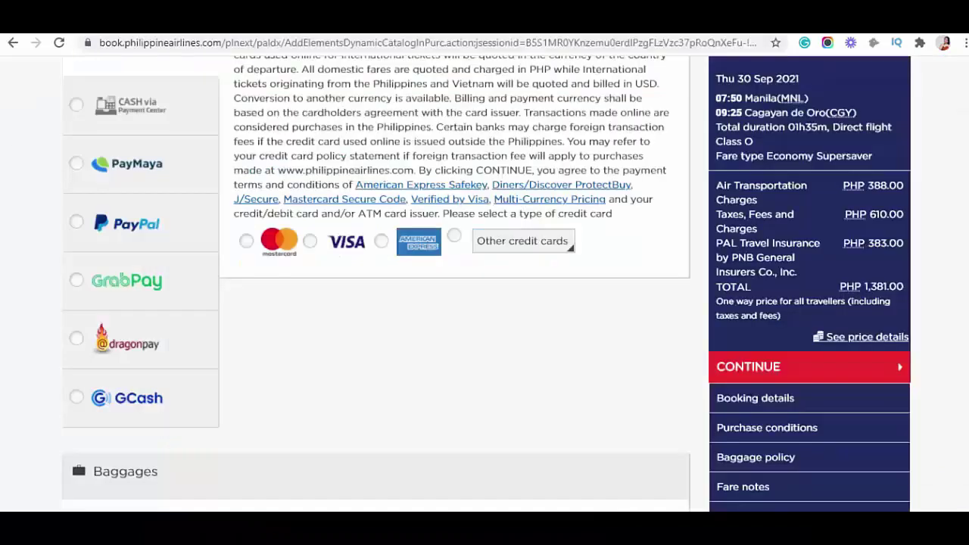
pyautogui.scroll(1, 532, 321)
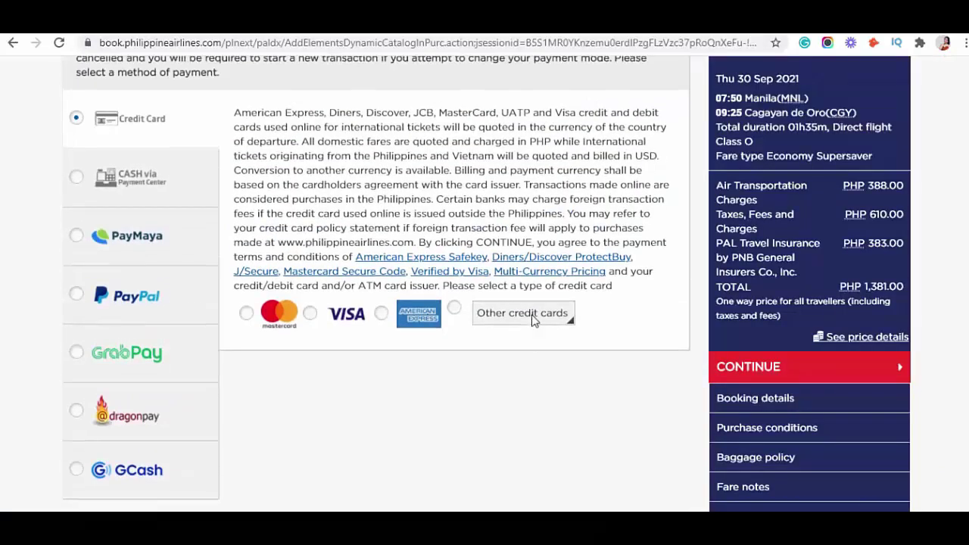
pyautogui.scroll(1, 367, 272)
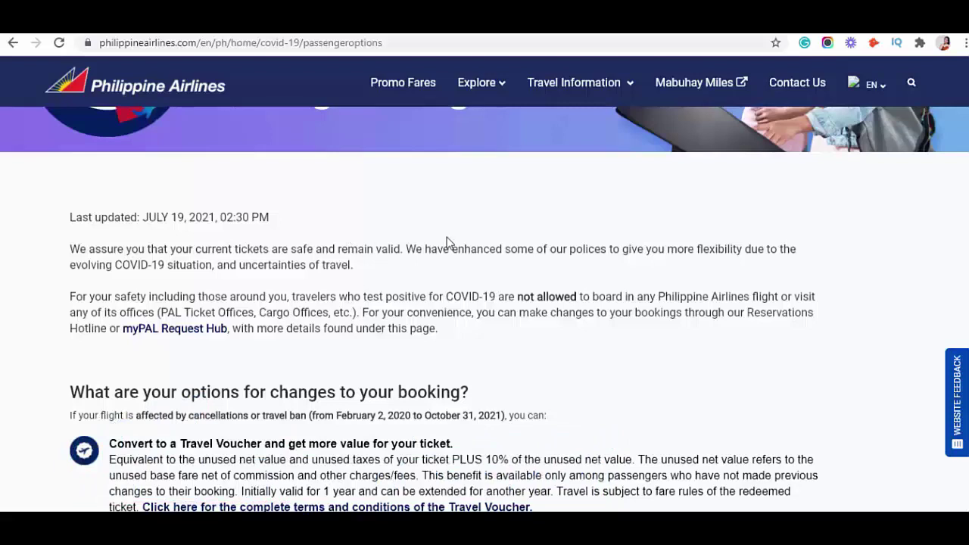
pyautogui.scroll(1, 446, 242)
pyautogui.scroll(-2, 393, 268)
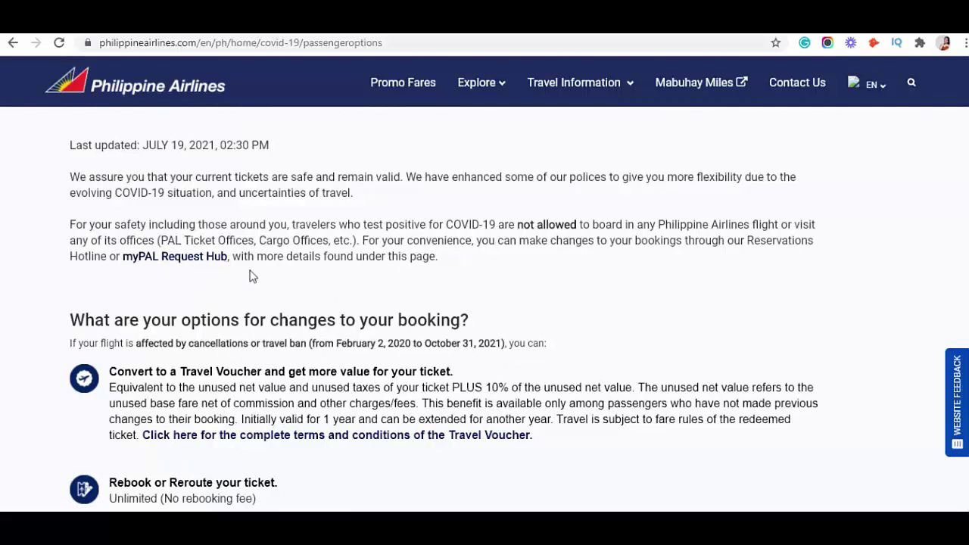
pyautogui.scroll(1, 445, 314)
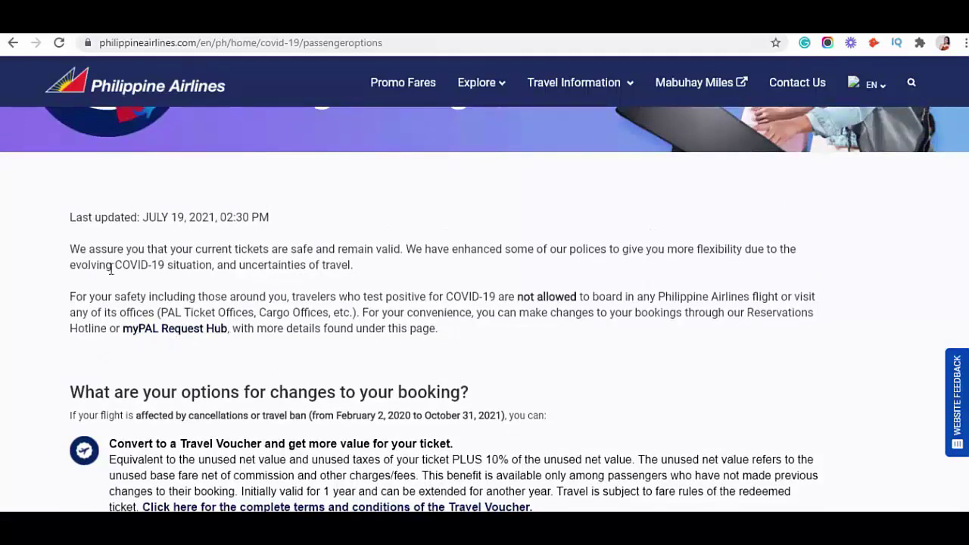
# - Open the myPAL Request Hub form, read its introduction, and choose New Request for question 1
pyautogui.click(182, 341)
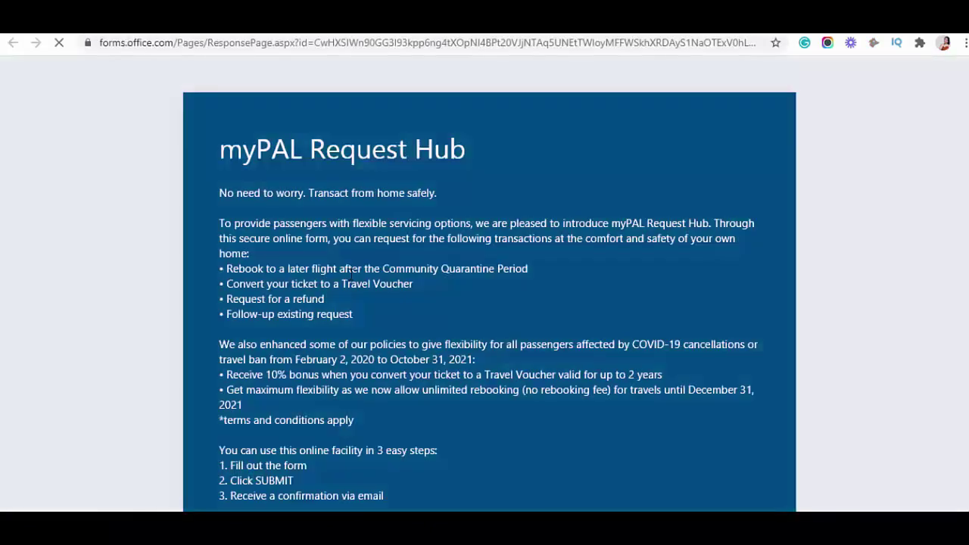
pyautogui.scroll(-1, 485, 199)
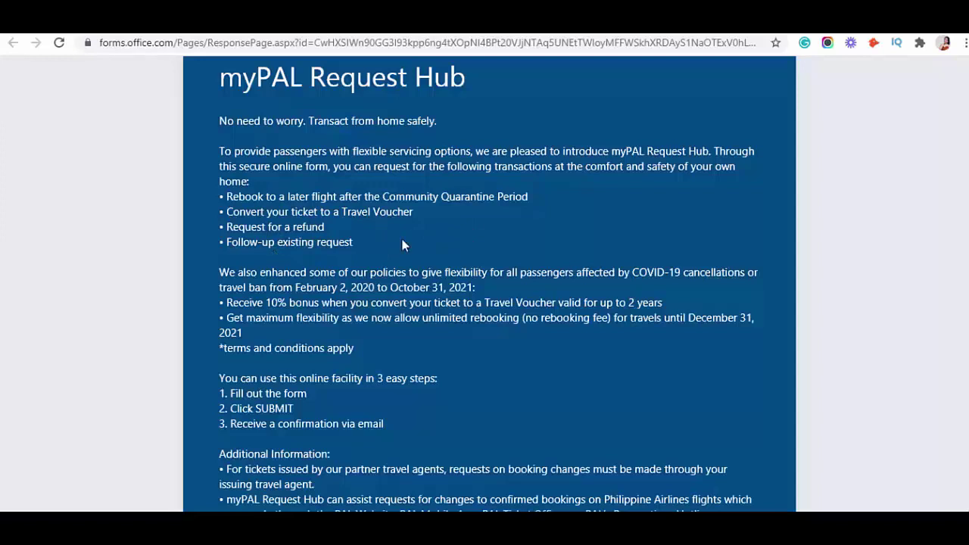
pyautogui.scroll(-1, 420, 212)
pyautogui.scroll(1, 332, 101)
pyautogui.scroll(-1, 475, 205)
pyautogui.scroll(-2, 475, 205)
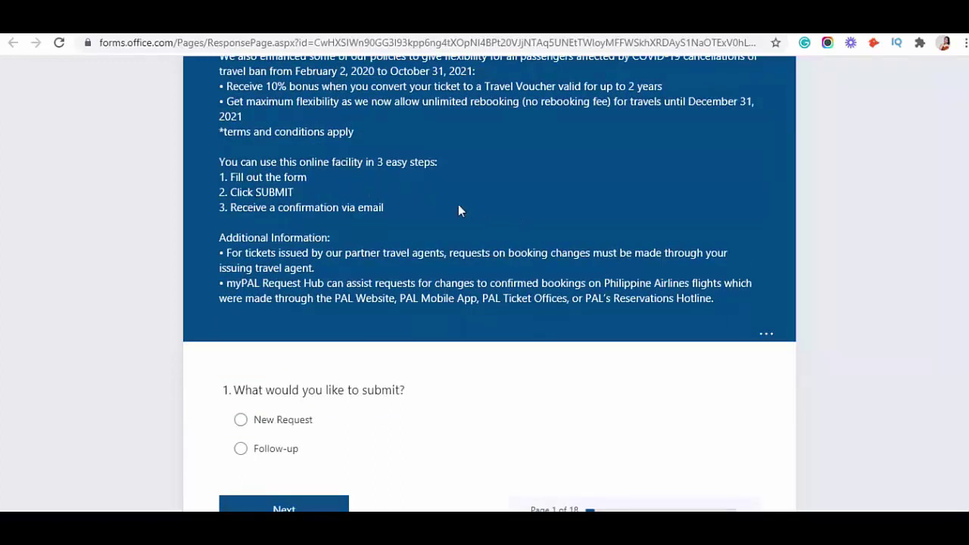
pyautogui.scroll(-1, 534, 212)
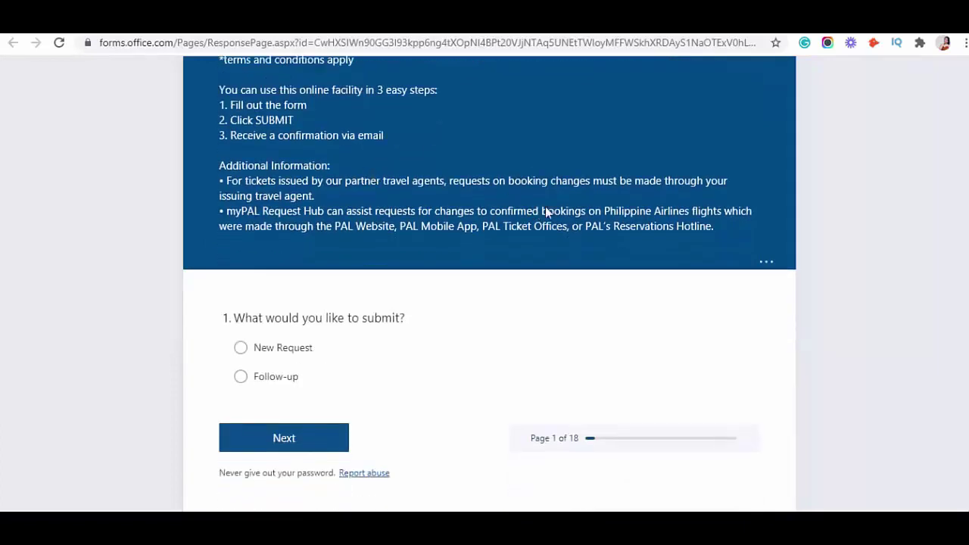
pyautogui.scroll(-1, 507, 189)
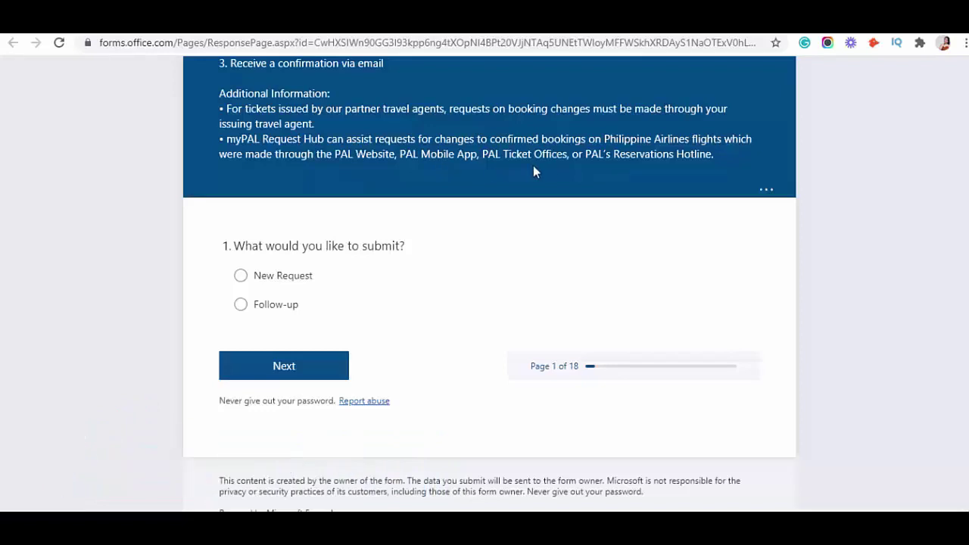
pyautogui.scroll(6, 555, 171)
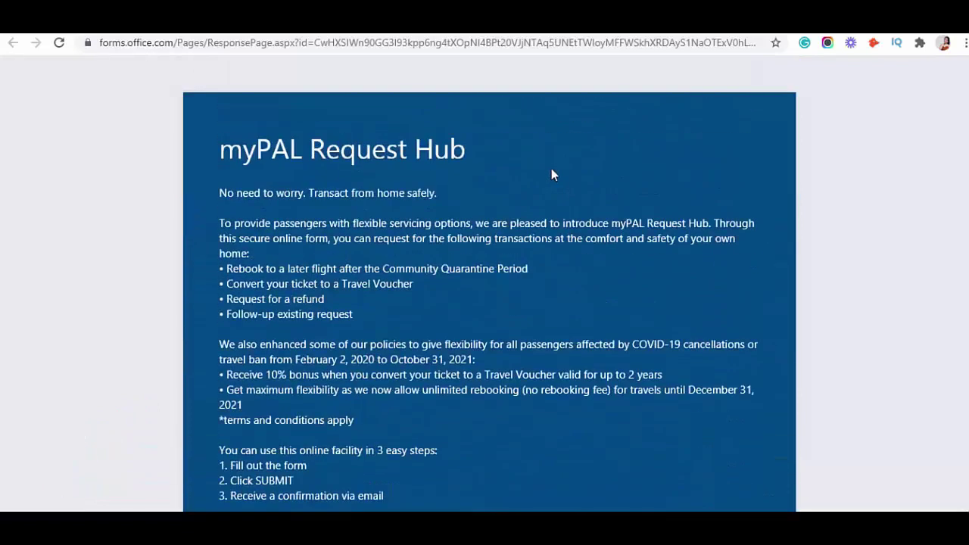
pyautogui.scroll(-6, 556, 162)
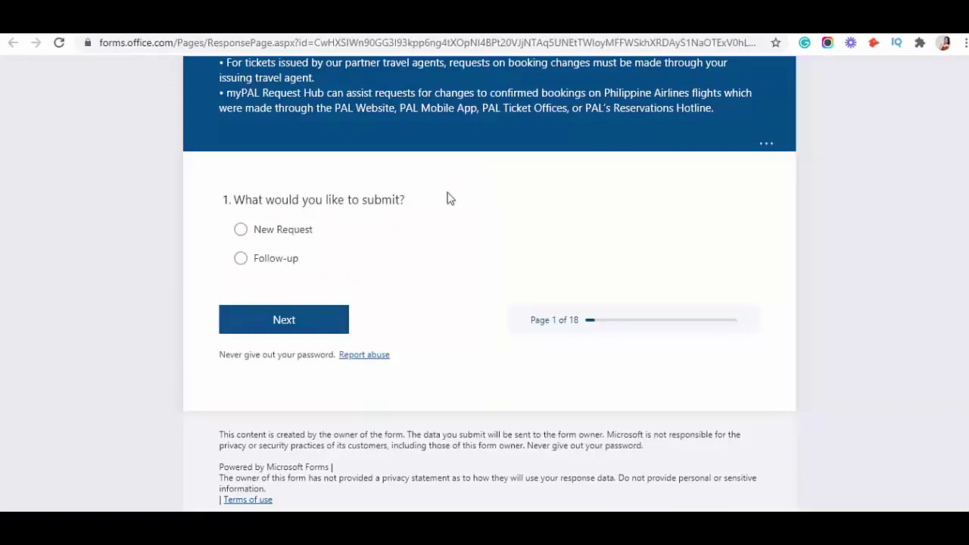
pyautogui.click(240, 230)
# - Answer 'PAL Ticket Office, Website, PAL Mobile App, or Contact Center' as the ticket purchase channel and continue
pyautogui.click(282, 326)
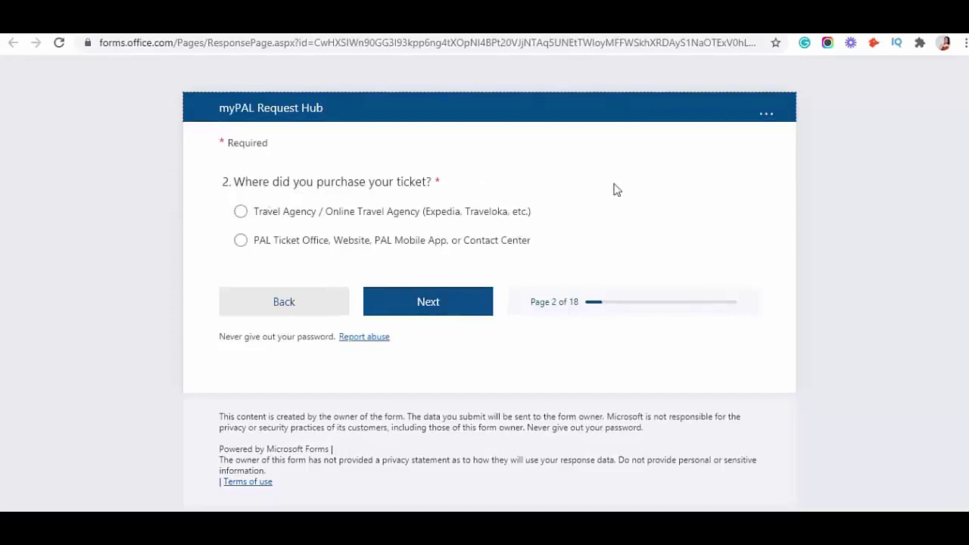
pyautogui.click(240, 241)
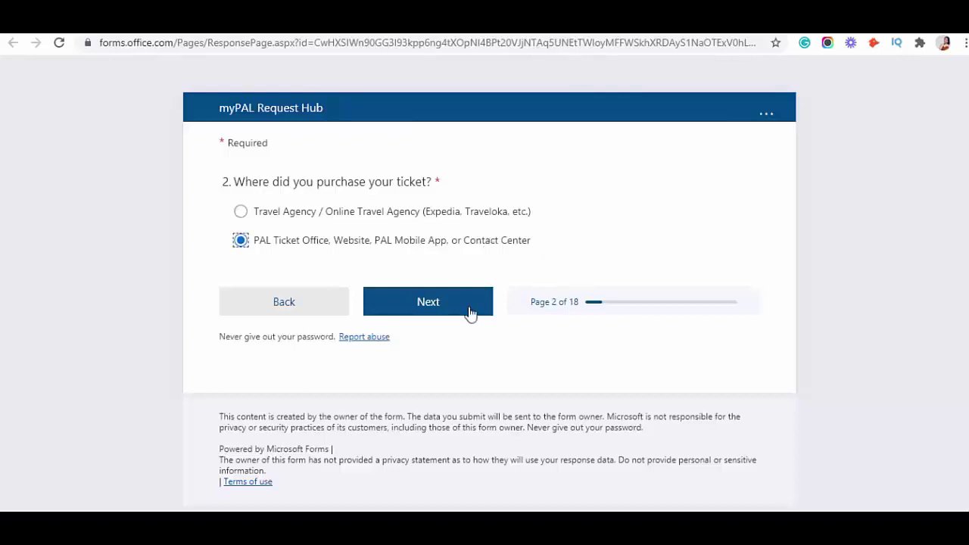
pyautogui.click(425, 305)
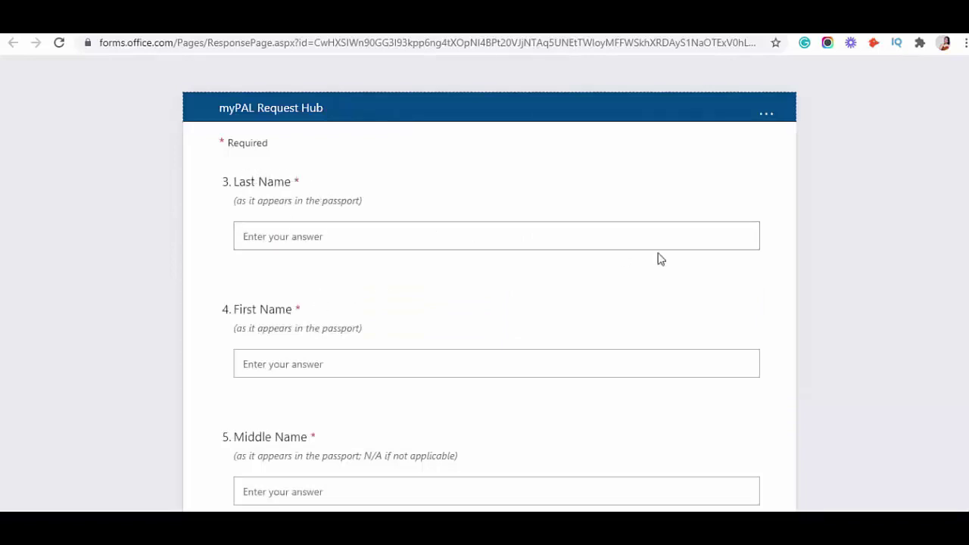
pyautogui.scroll(-3, 656, 261)
pyautogui.scroll(-2, 521, 254)
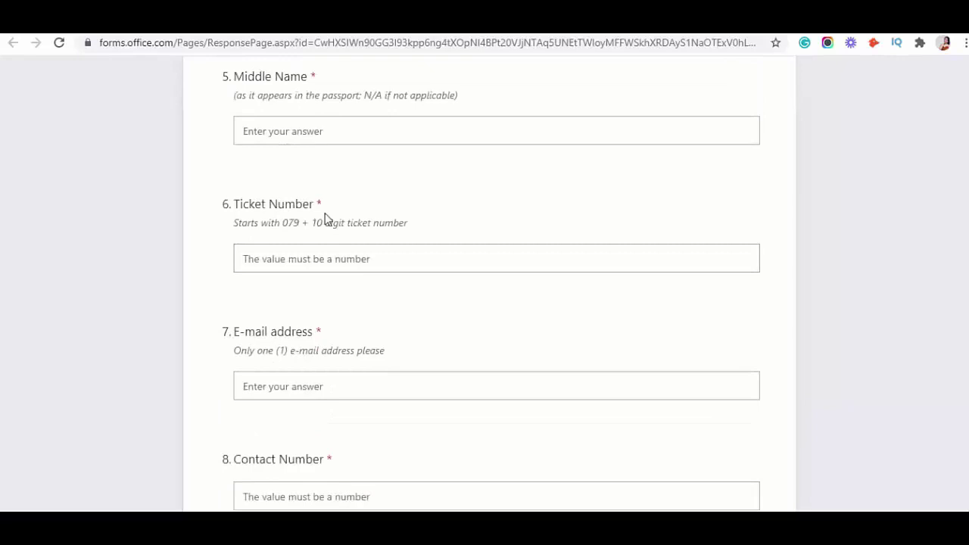
pyautogui.scroll(-2, 417, 227)
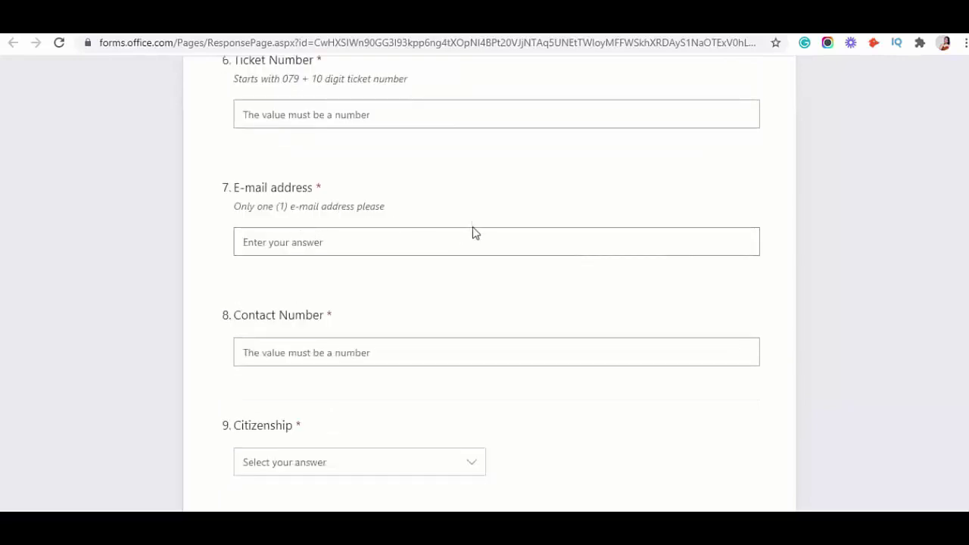
pyautogui.scroll(-2, 454, 235)
pyautogui.scroll(-2, 423, 220)
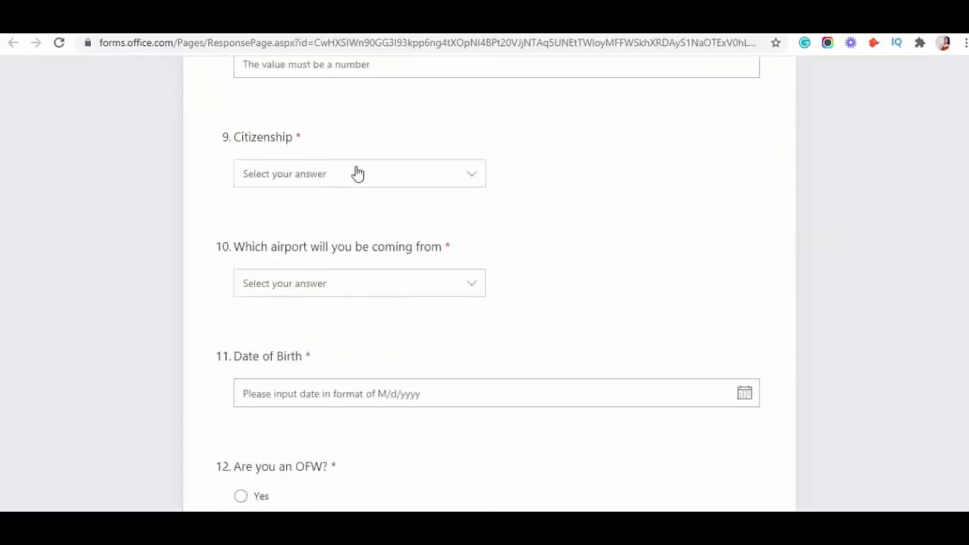
pyautogui.scroll(-1, 454, 204)
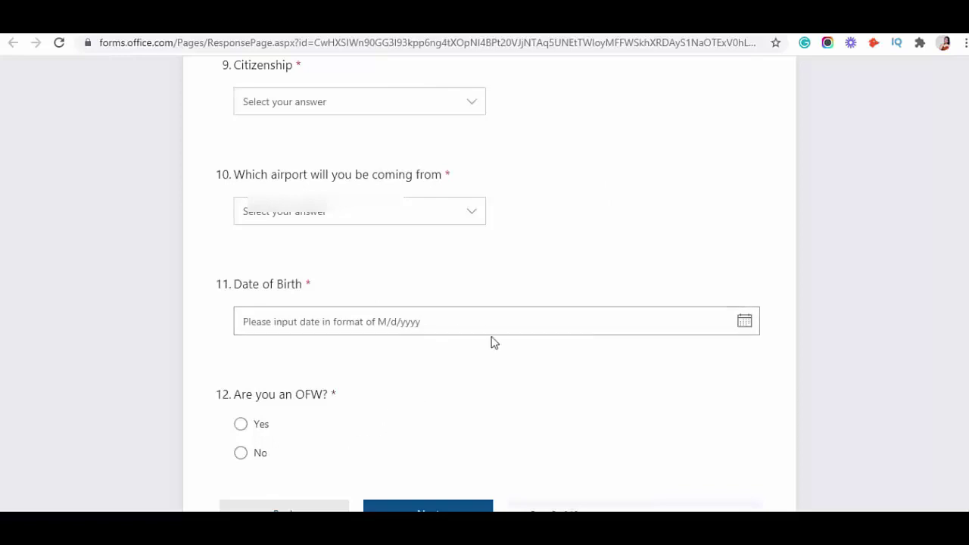
pyautogui.scroll(6, 517, 324)
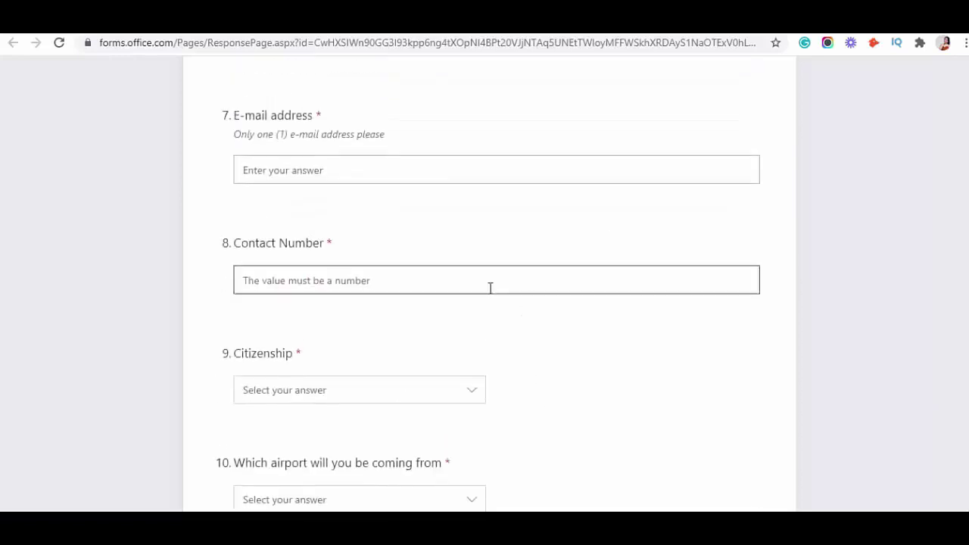
pyautogui.scroll(5, 491, 286)
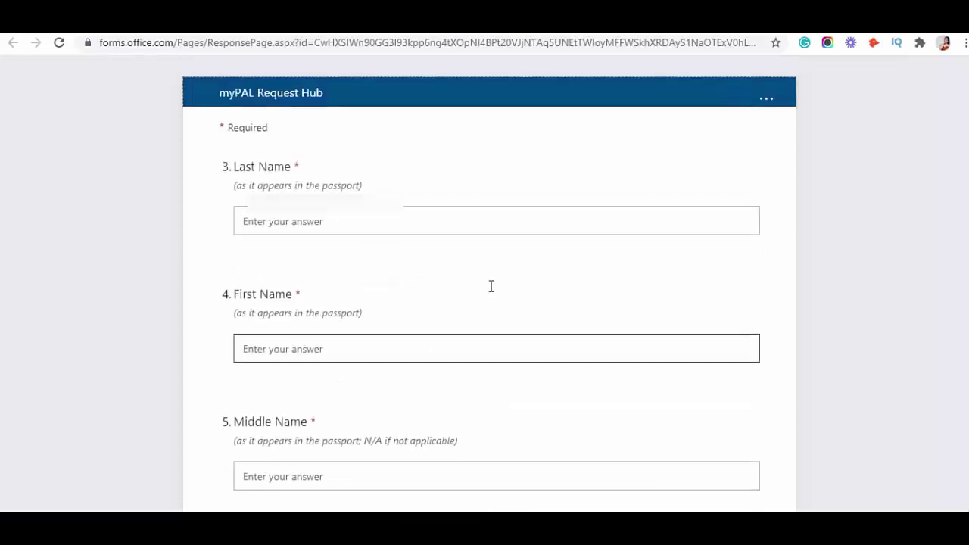
# - Enter the passenger's last, first and middle names
pyautogui.click(295, 234)
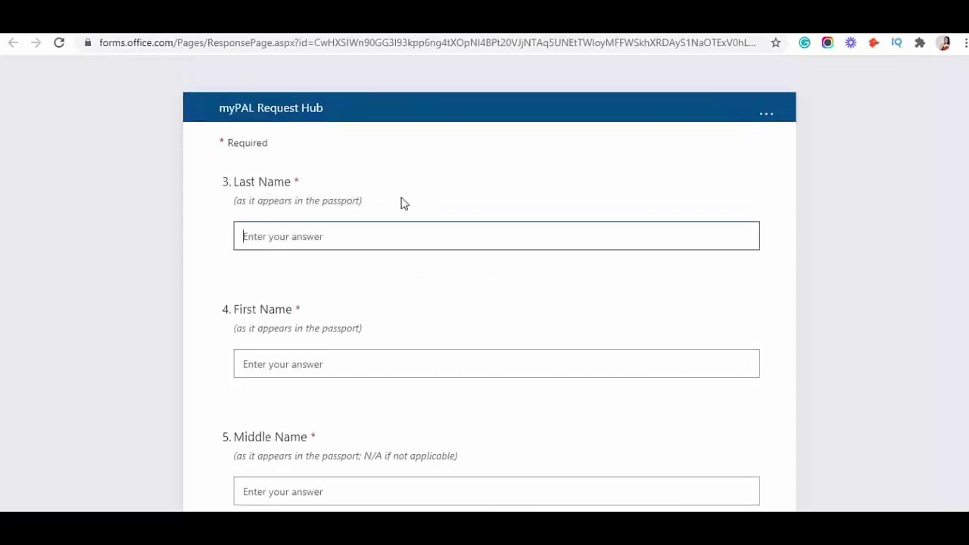
pyautogui.scroll(-12, 482, 262)
pyautogui.scroll(6, 482, 262)
pyautogui.scroll(7, 482, 262)
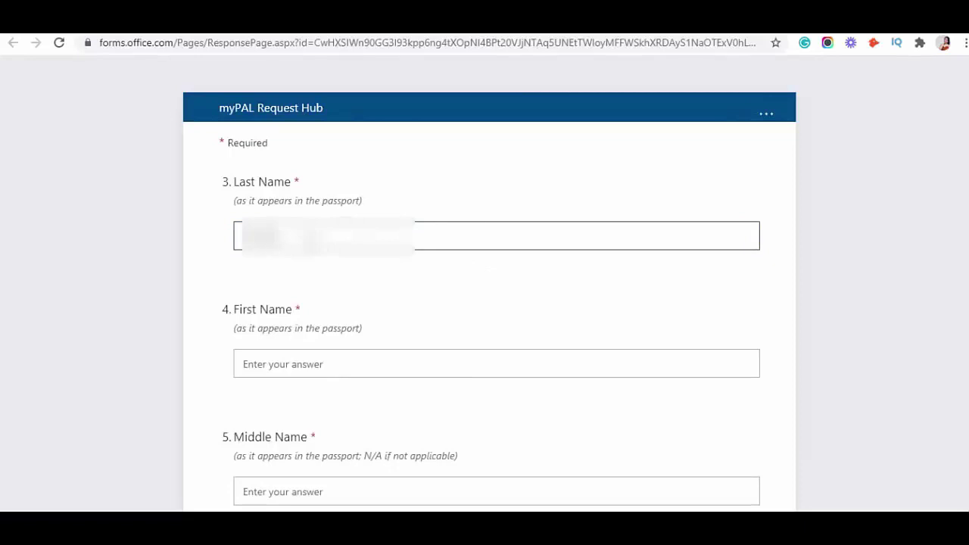
pyautogui.click(296, 354)
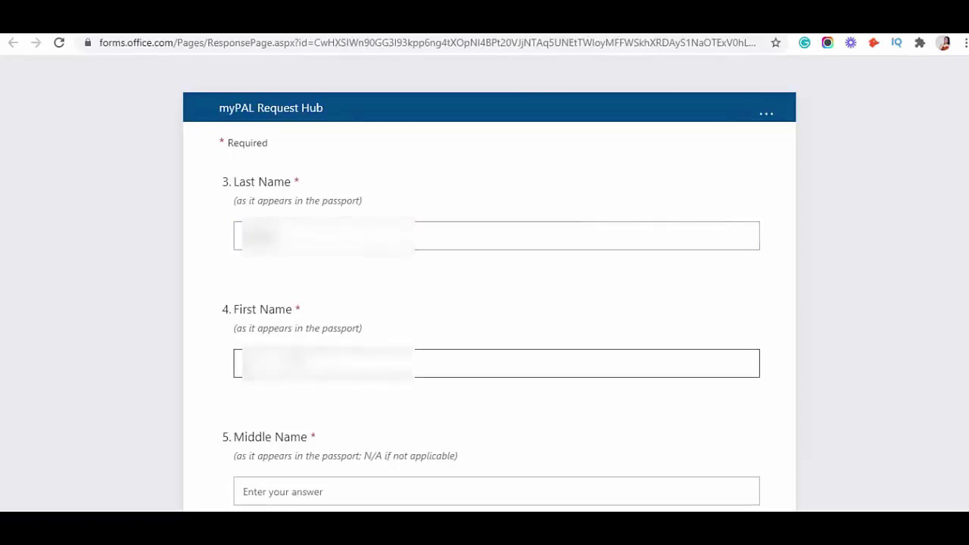
pyautogui.click(309, 488)
pyautogui.write('F')
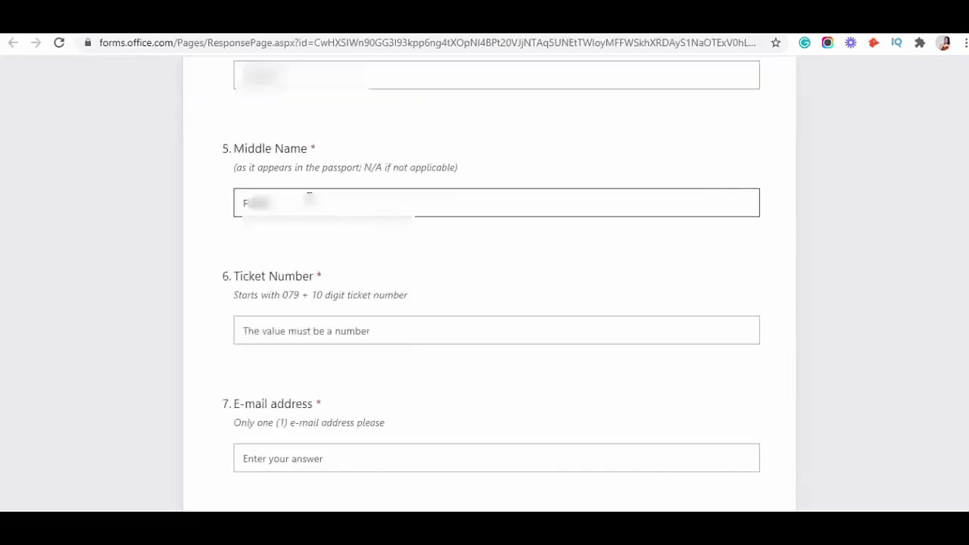
# - Enter the ticket number and contact e-mail, and set Citizenship to Philippines
pyautogui.click(325, 333)
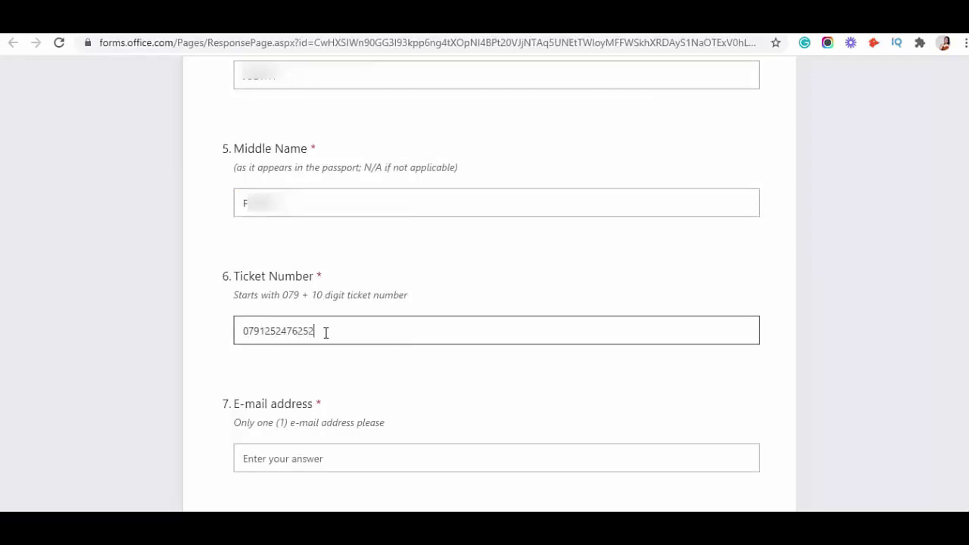
pyautogui.scroll(-4, 312, 356)
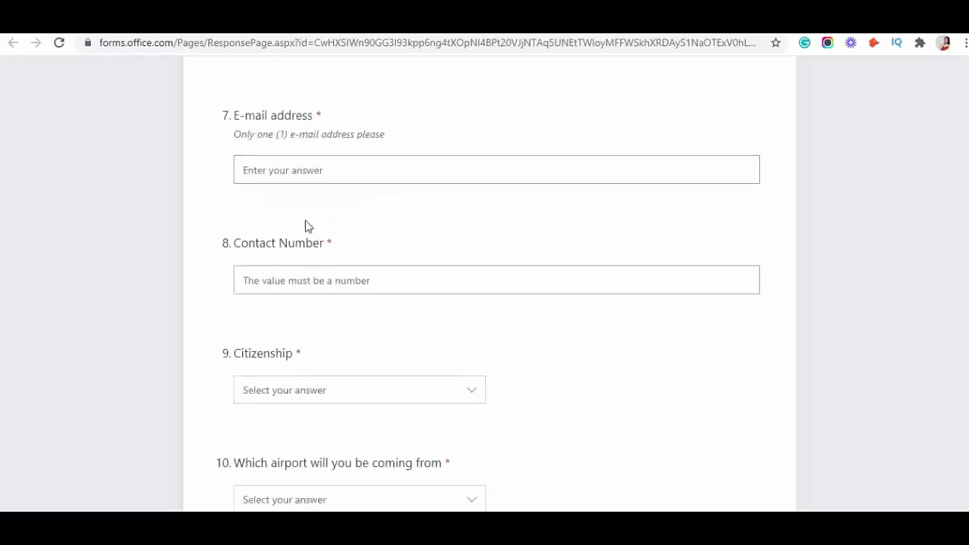
pyautogui.click(275, 170)
pyautogui.hotkey('ctrl', 'v')
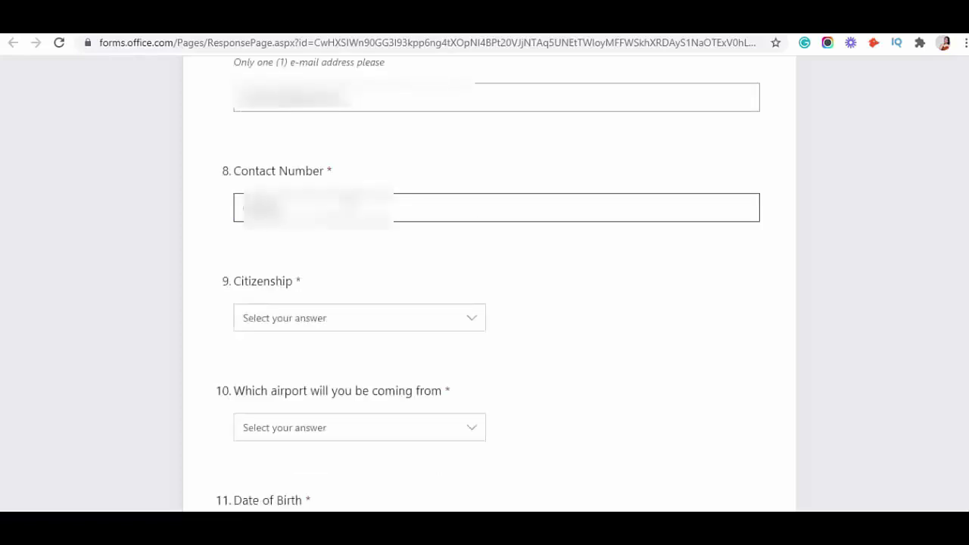
pyautogui.click(384, 332)
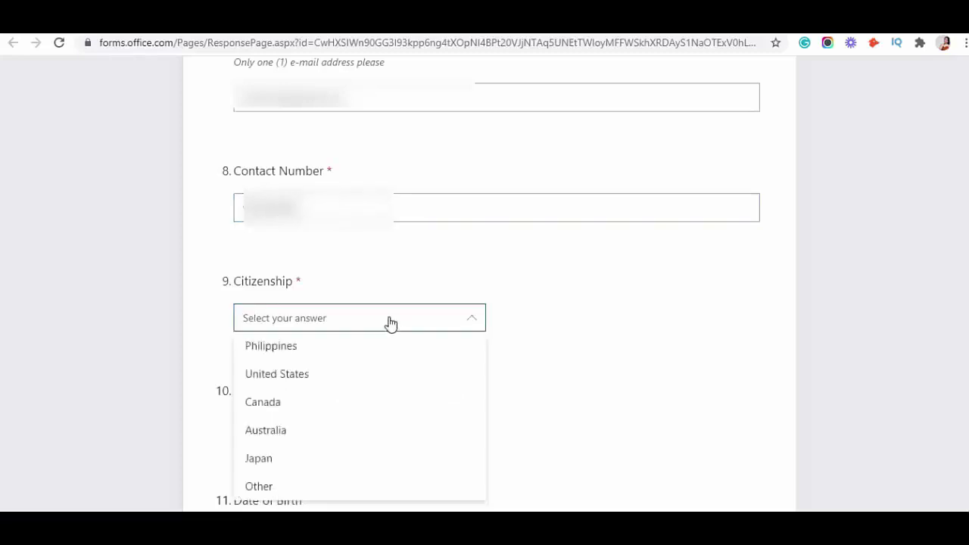
pyautogui.click(357, 350)
pyautogui.scroll(-3, 497, 280)
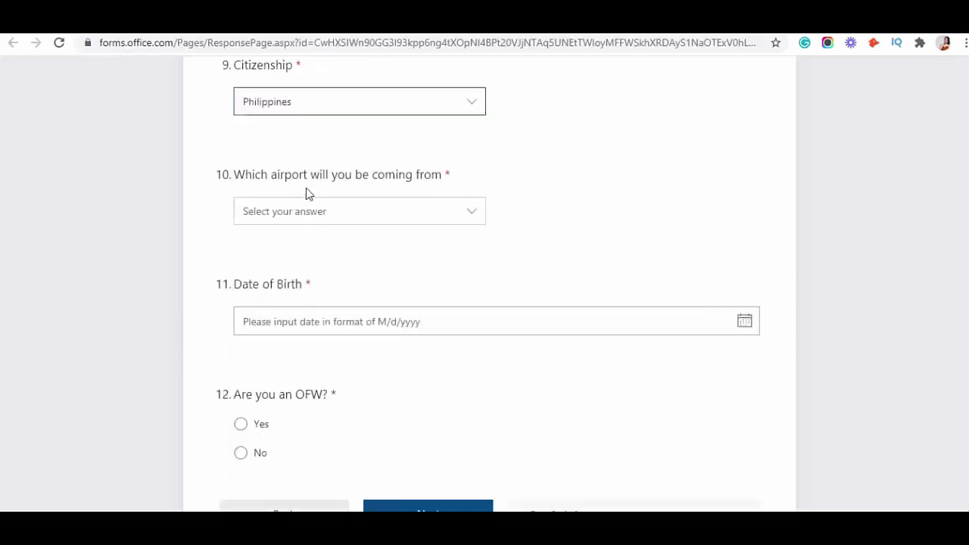
# - Select Manila (MNL) as the departure airport
pyautogui.click(448, 214)
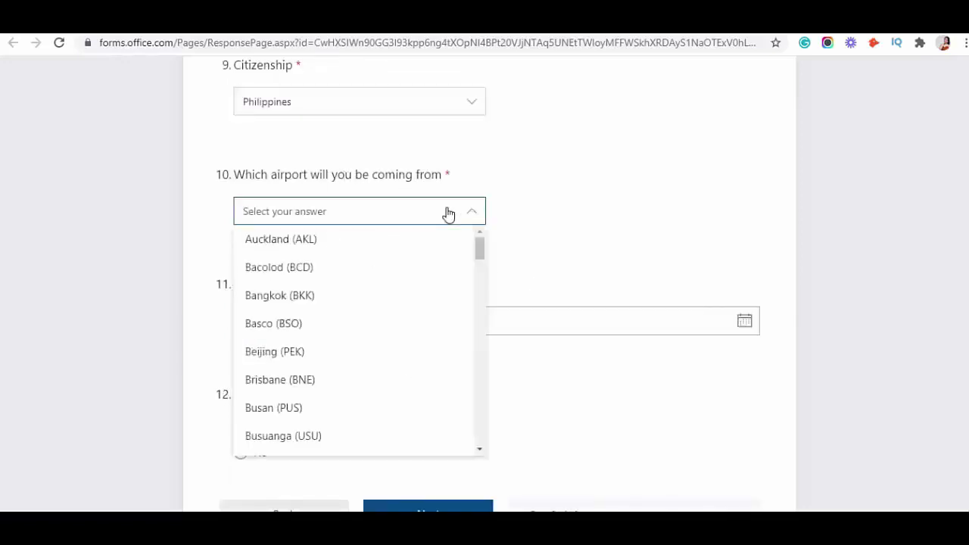
pyautogui.click(317, 214)
pyautogui.click(316, 214)
pyautogui.scroll(-4, 330, 285)
pyautogui.scroll(-4, 341, 309)
pyautogui.scroll(1, 342, 309)
pyautogui.scroll(3, 342, 309)
pyautogui.scroll(2, 341, 335)
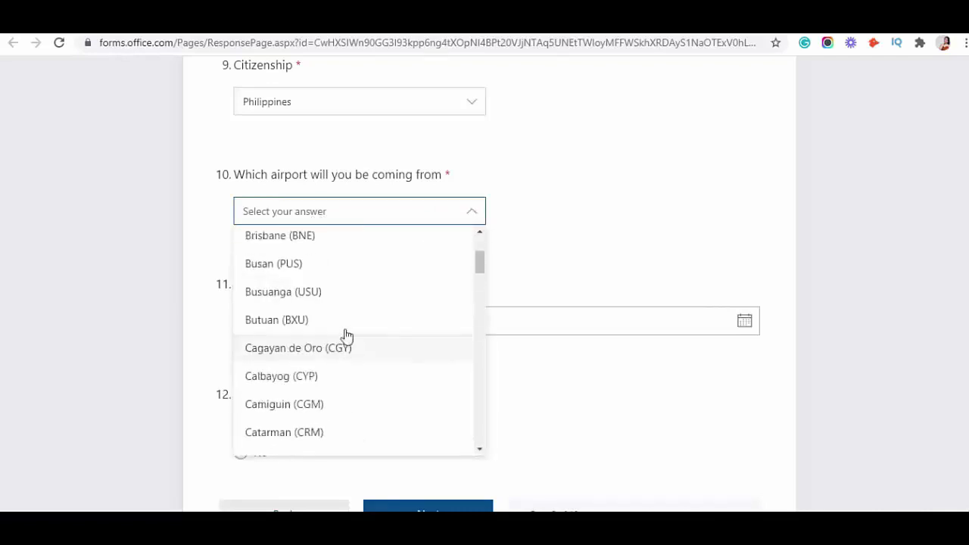
pyautogui.click(295, 215)
pyautogui.click(333, 207)
pyautogui.scroll(-18, 364, 318)
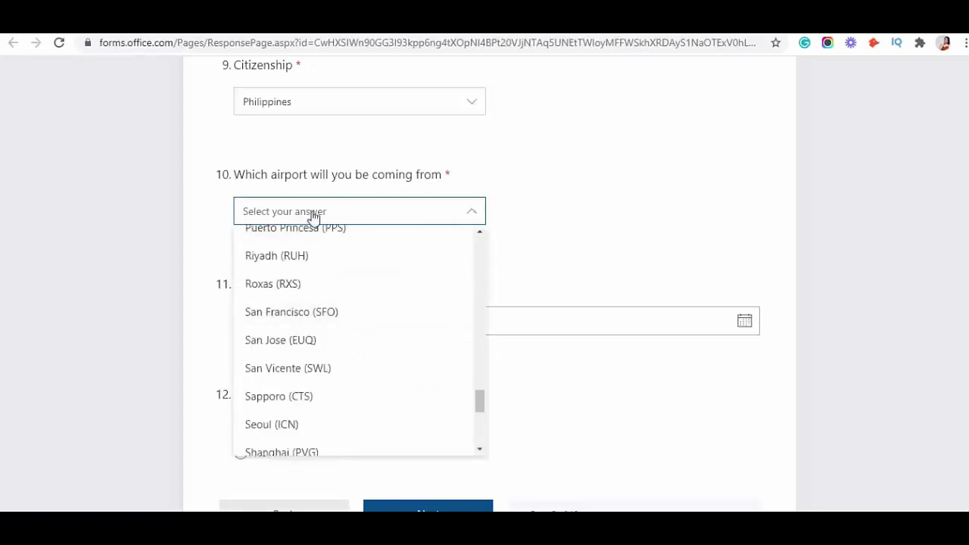
pyautogui.scroll(-5, 336, 335)
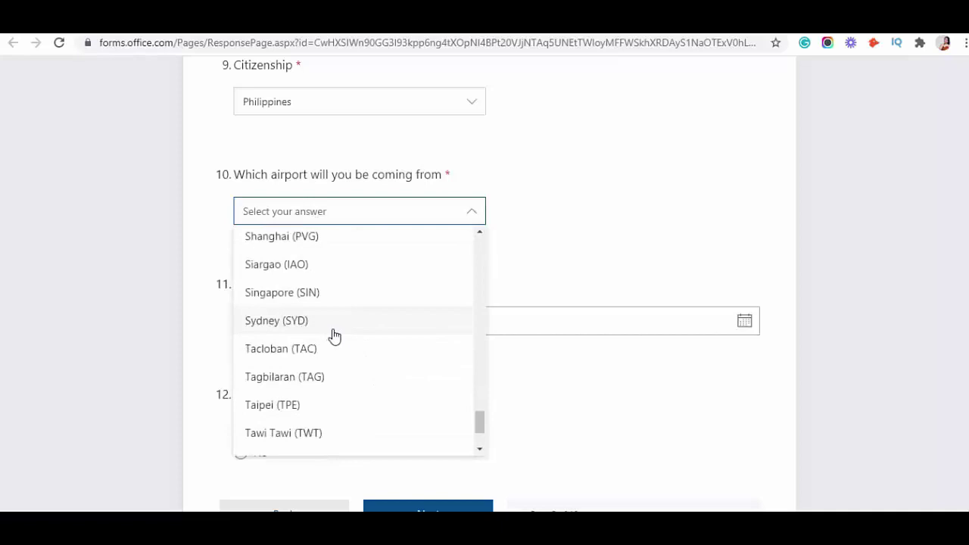
pyautogui.scroll(4, 378, 356)
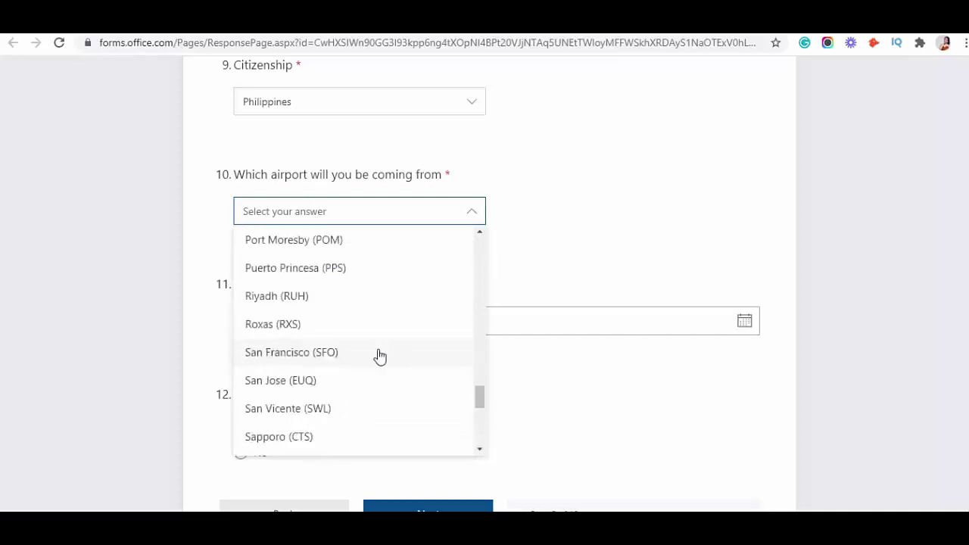
pyautogui.scroll(3, 376, 355)
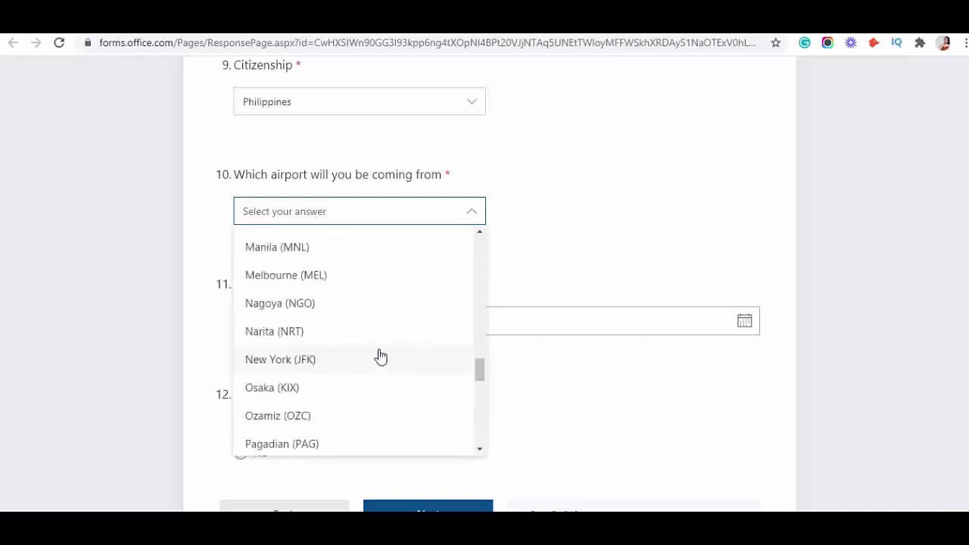
pyautogui.click(320, 244)
pyautogui.scroll(-2, 558, 232)
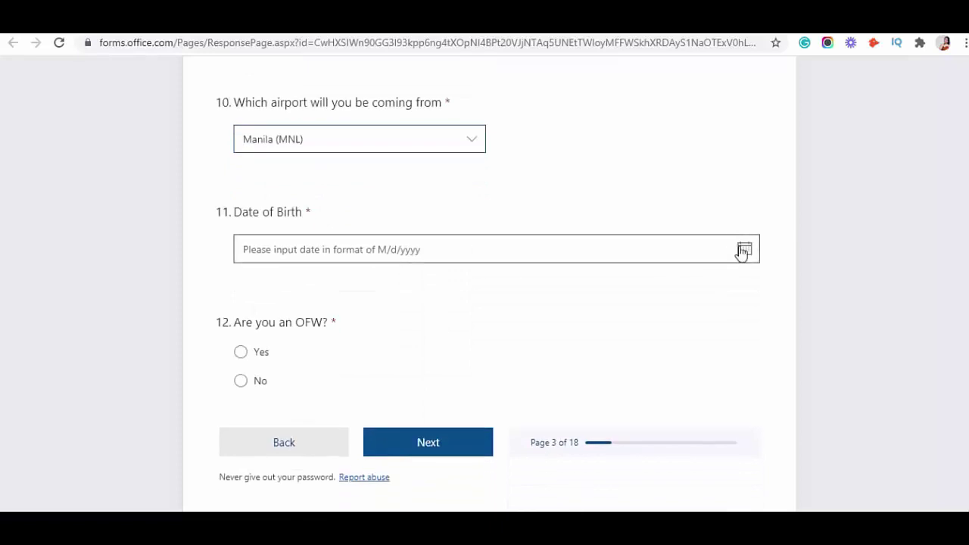
pyautogui.click(743, 250)
pyautogui.click(406, 284)
pyautogui.scroll(4, 386, 84)
pyautogui.scroll(4, 386, 84)
pyautogui.scroll(-4, 387, 98)
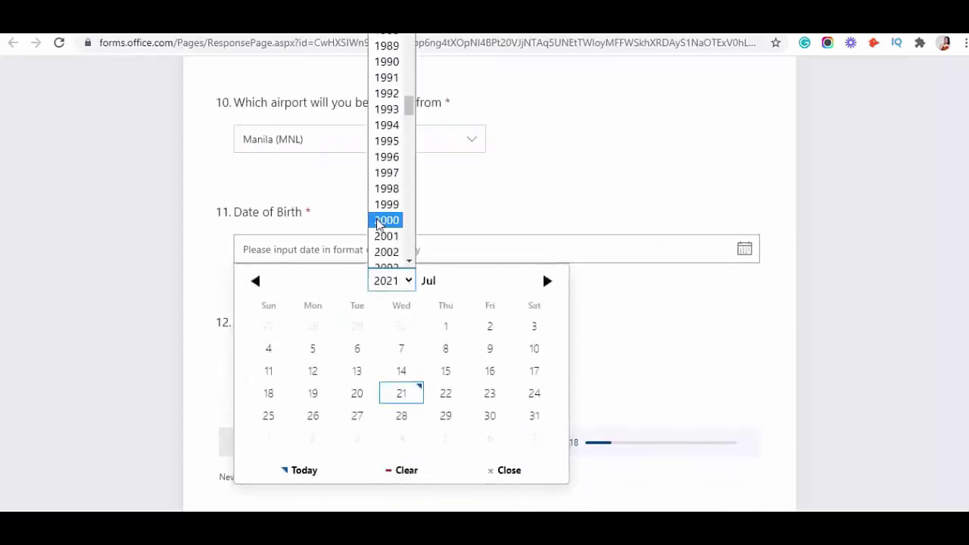
pyautogui.click(386, 93)
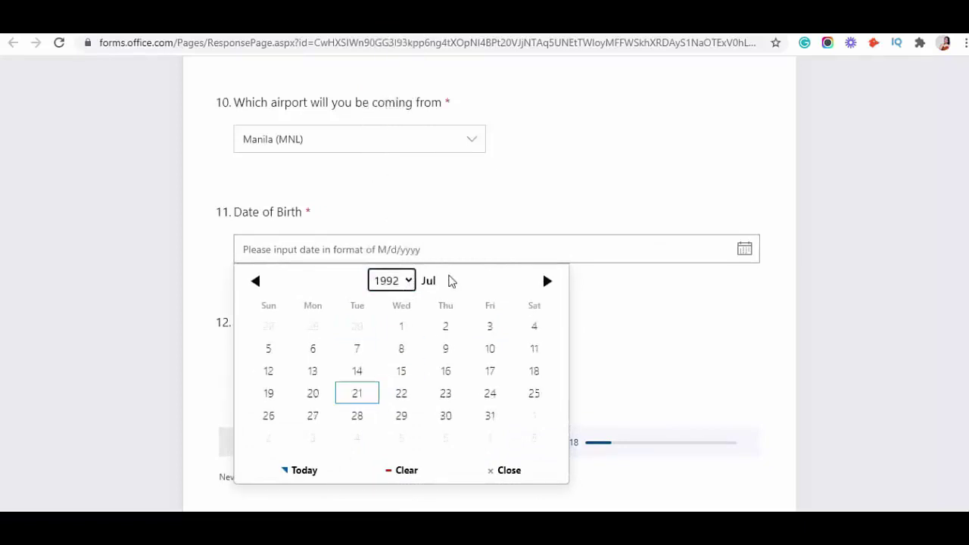
pyautogui.click(543, 283)
pyautogui.click(544, 282)
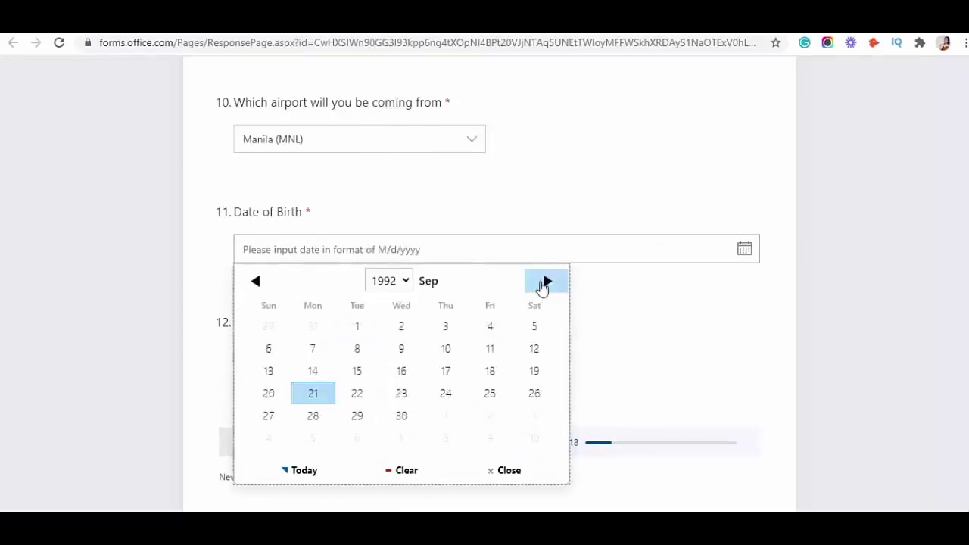
pyautogui.click(543, 282)
pyautogui.click(324, 394)
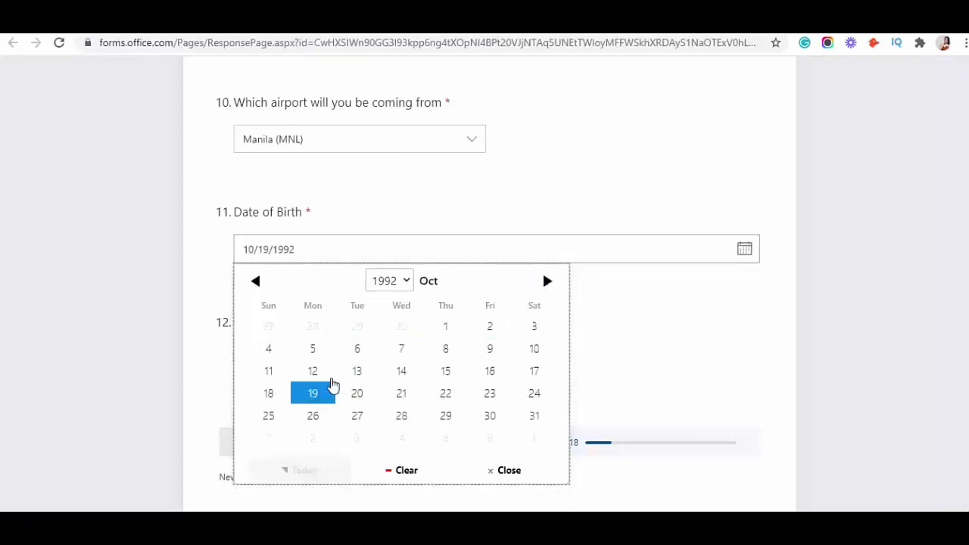
pyautogui.scroll(-2, 262, 387)
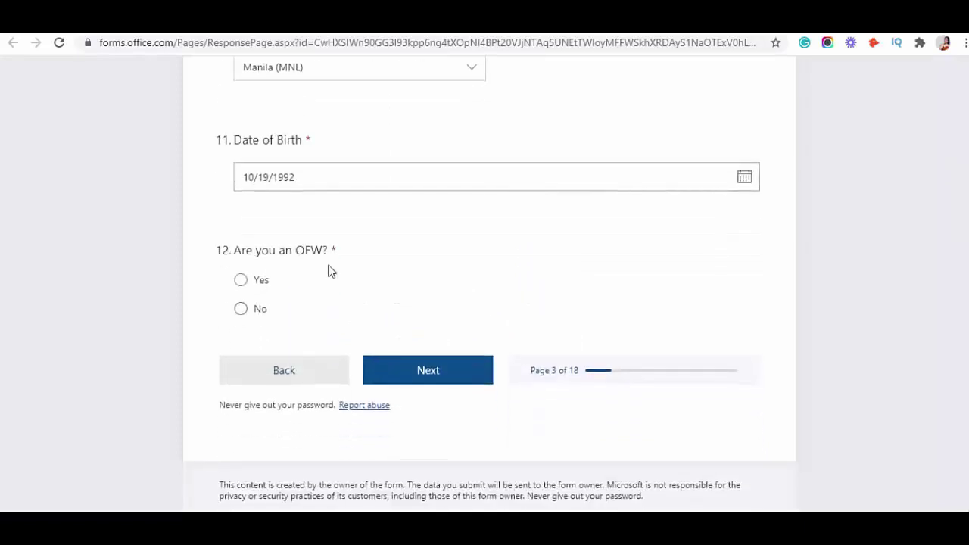
pyautogui.click(242, 313)
# - On the Options for Booking Changes page, choose Travel Voucher and continue
pyautogui.click(424, 364)
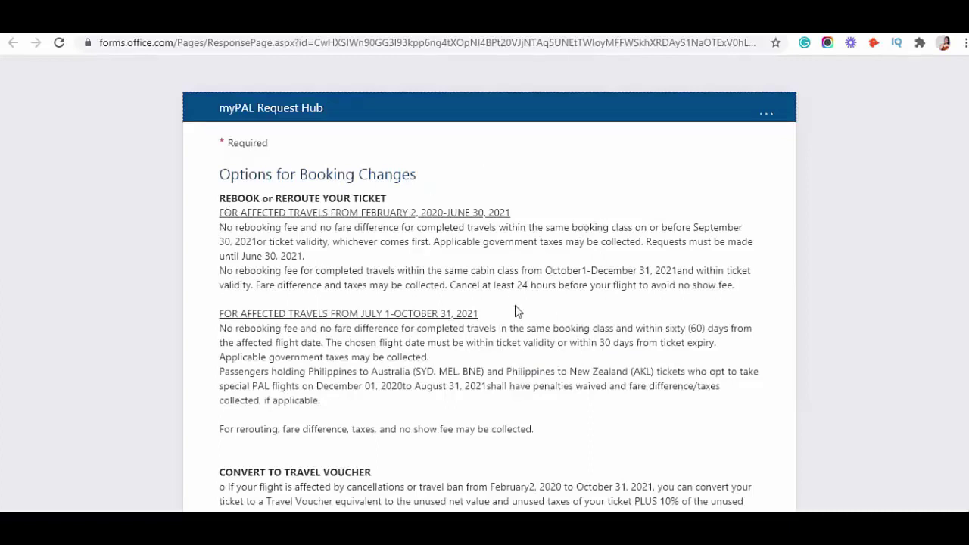
pyautogui.scroll(-5, 579, 259)
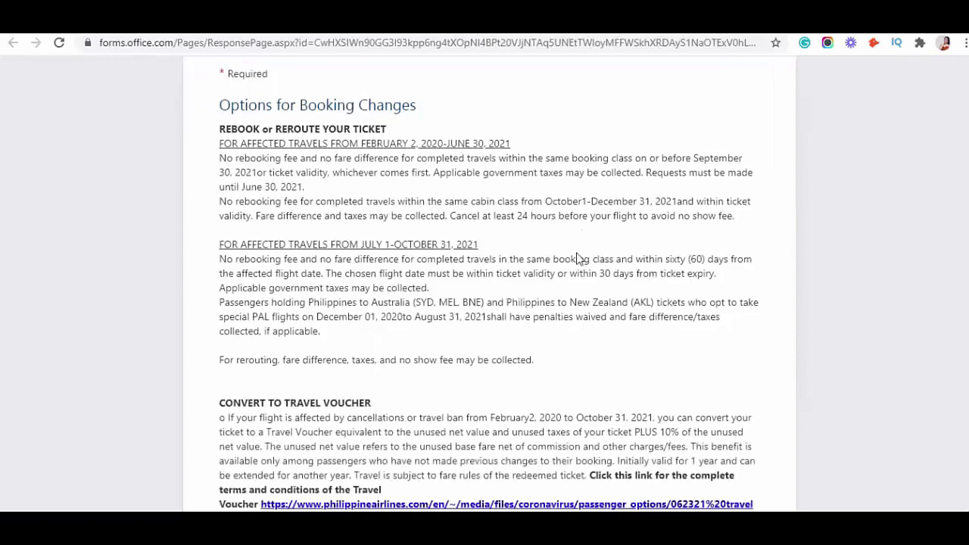
pyautogui.scroll(2, 576, 258)
pyautogui.scroll(-1, 579, 259)
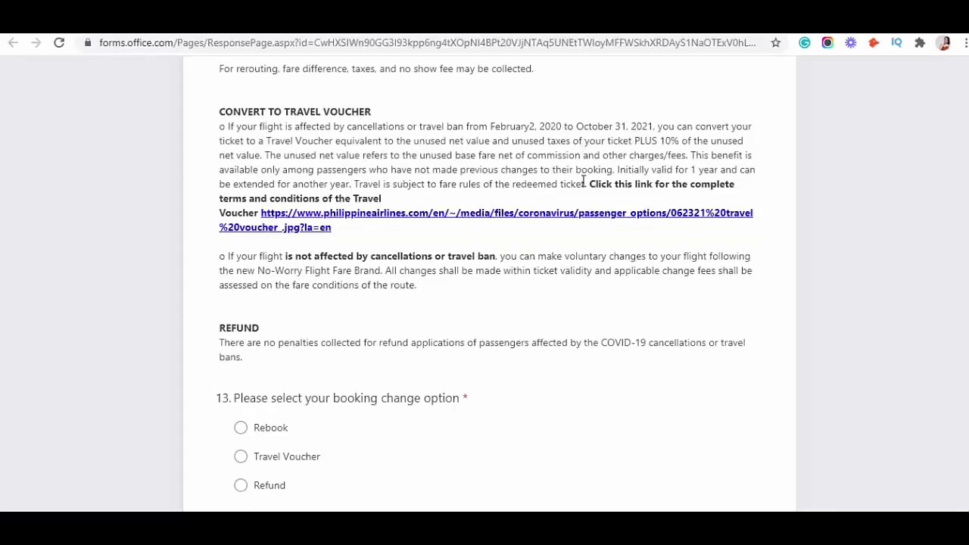
pyautogui.scroll(-3, 583, 182)
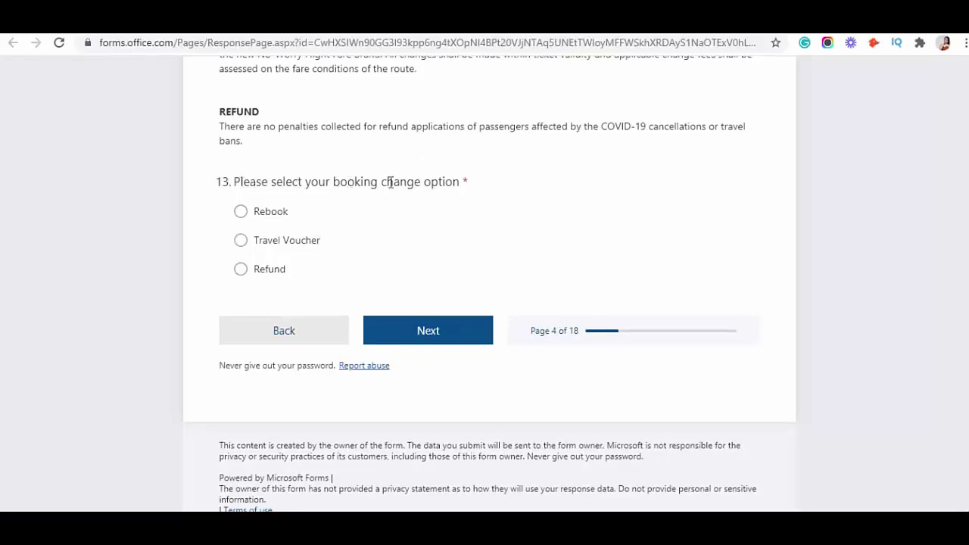
pyautogui.click(241, 240)
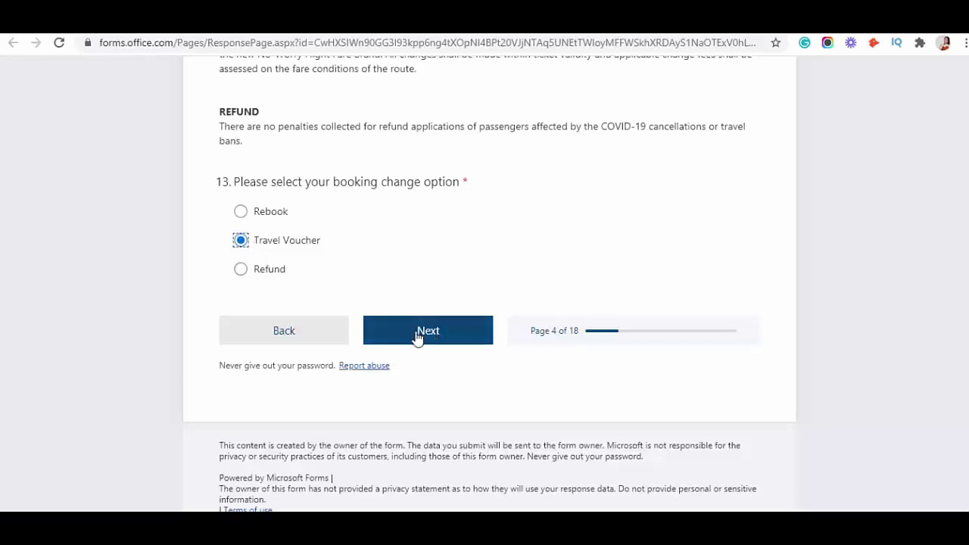
pyautogui.click(416, 330)
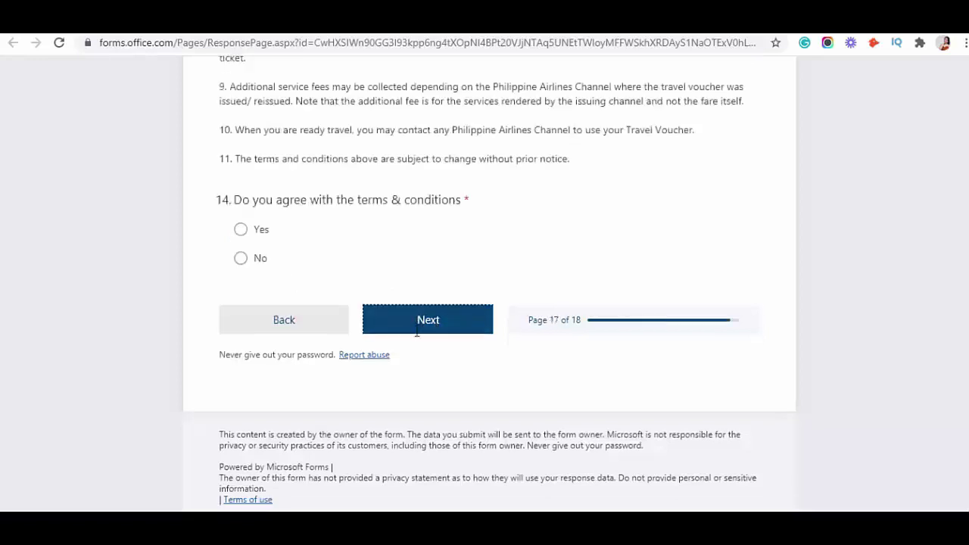
# - Answer Yes to accept the travel voucher terms and conditions, then proceed to the remarks
pyautogui.scroll(-1, 583, 216)
pyautogui.scroll(-2, 583, 215)
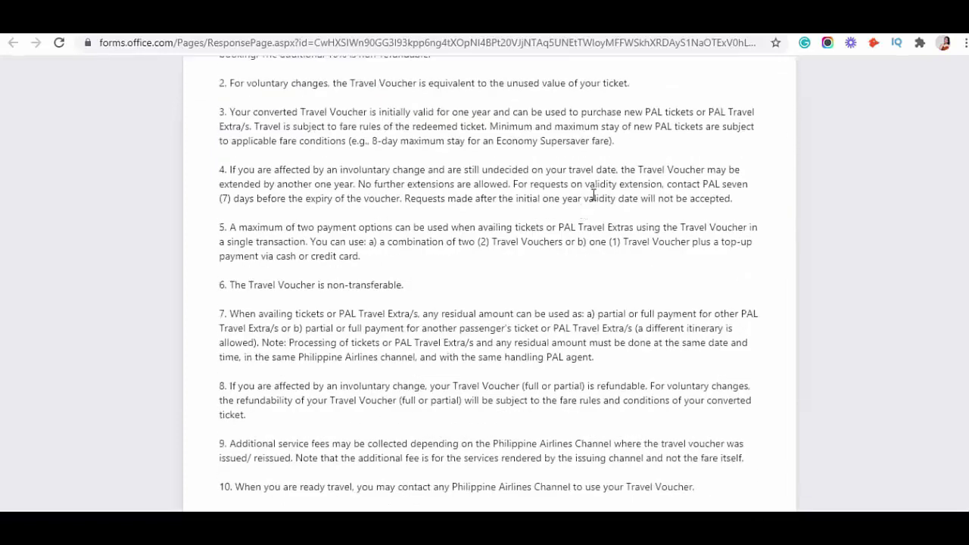
pyautogui.scroll(-5, 595, 195)
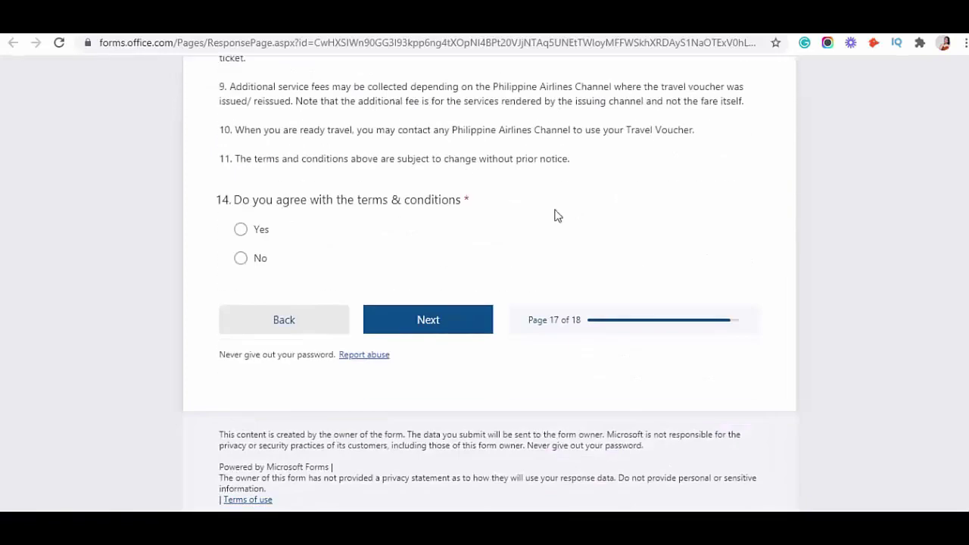
pyautogui.click(240, 228)
pyautogui.click(430, 324)
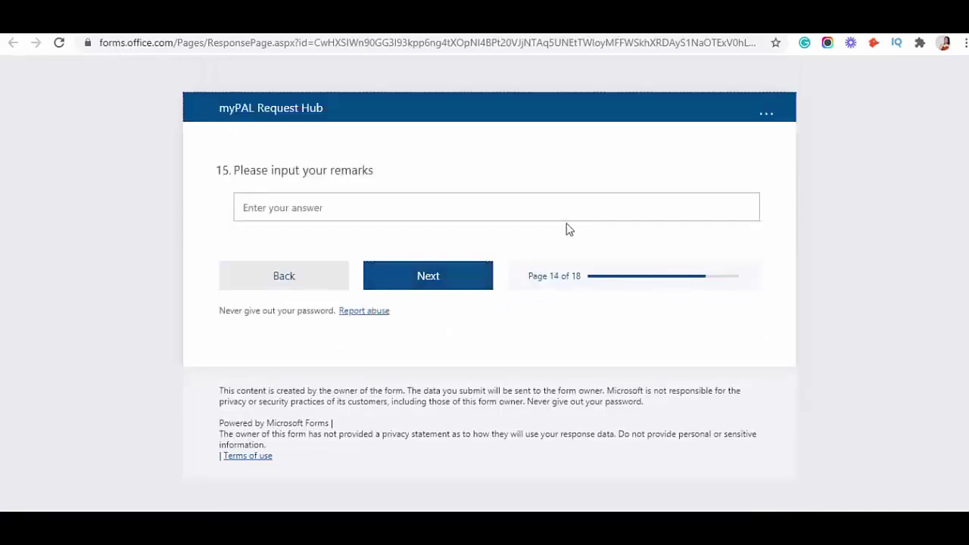
# - Type 'I want to redeem/or use my Travel Voucher' as the remarks answer
pyautogui.click(467, 210)
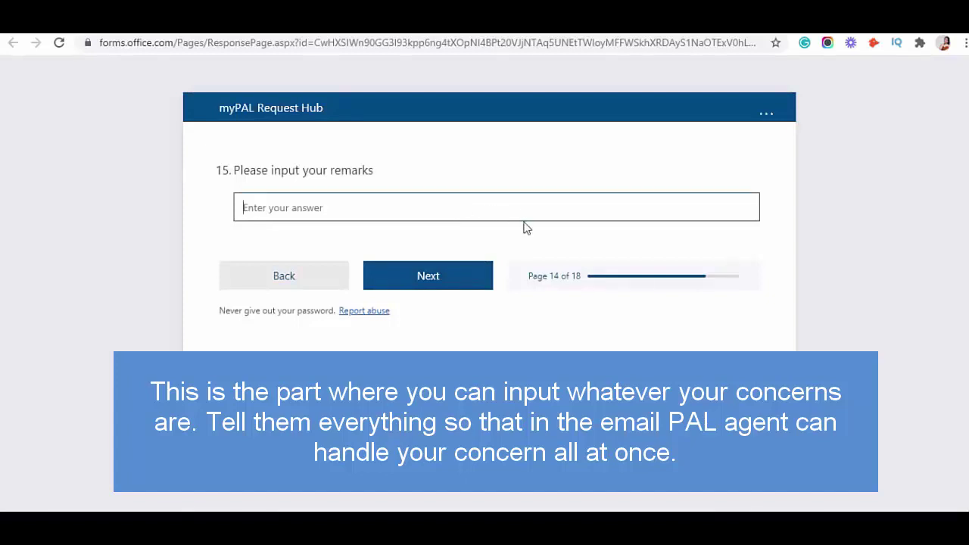
pyautogui.click(353, 198)
pyautogui.write('I want to redeem/')
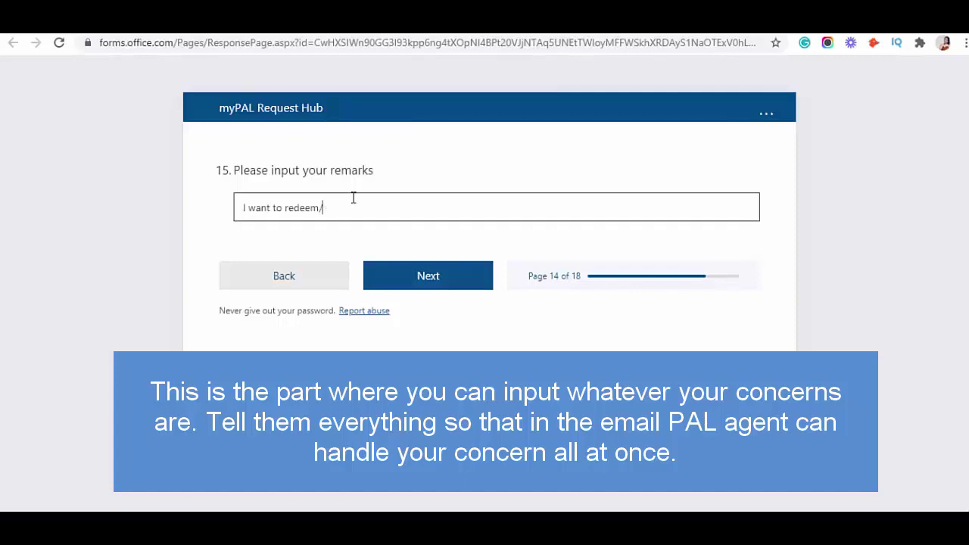
pyautogui.write('or use my Tr')
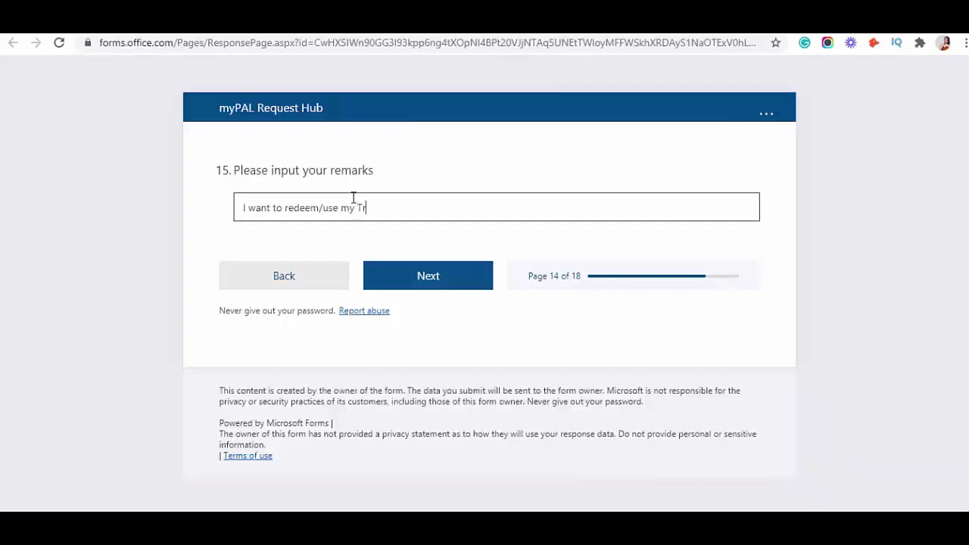
pyautogui.write('avel Voucher')
# - Go on to the Disclaimer page, review it, and submit the myPAL request
pyautogui.click(430, 277)
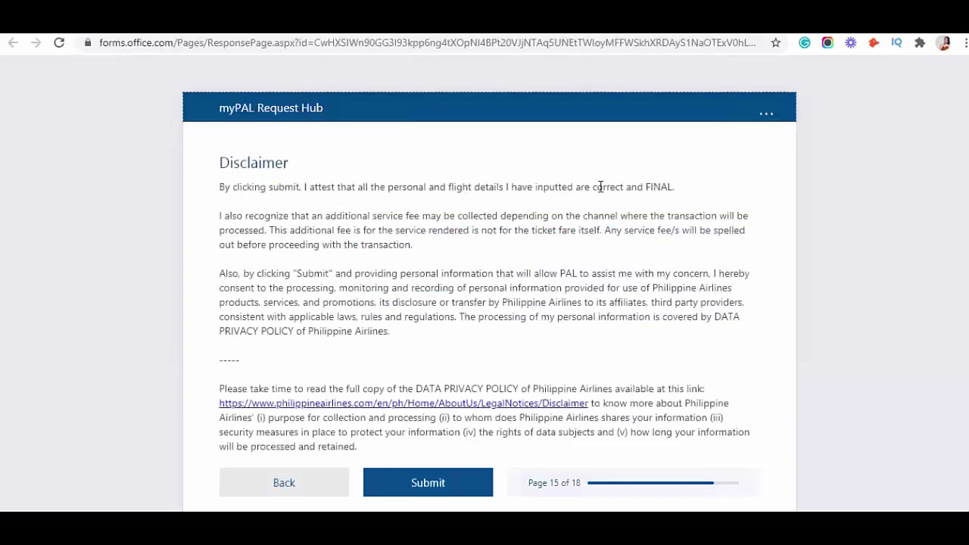
pyautogui.scroll(-2, 600, 190)
pyautogui.scroll(-1, 602, 196)
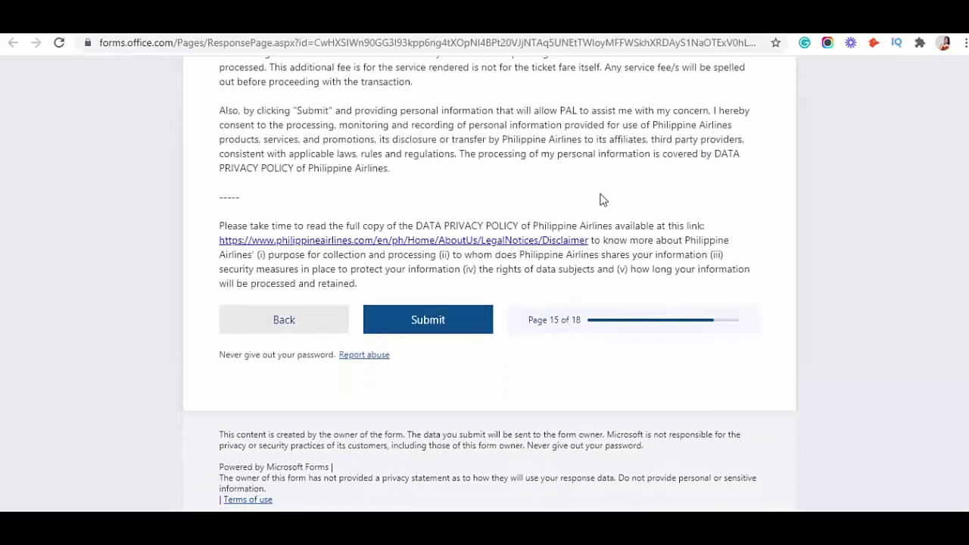
pyautogui.scroll(4, 602, 199)
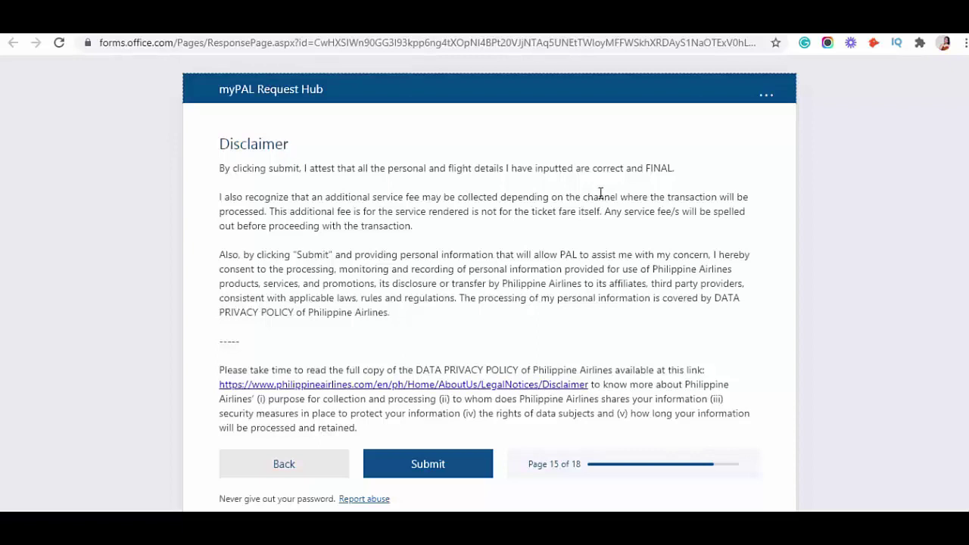
pyautogui.scroll(-2, 603, 202)
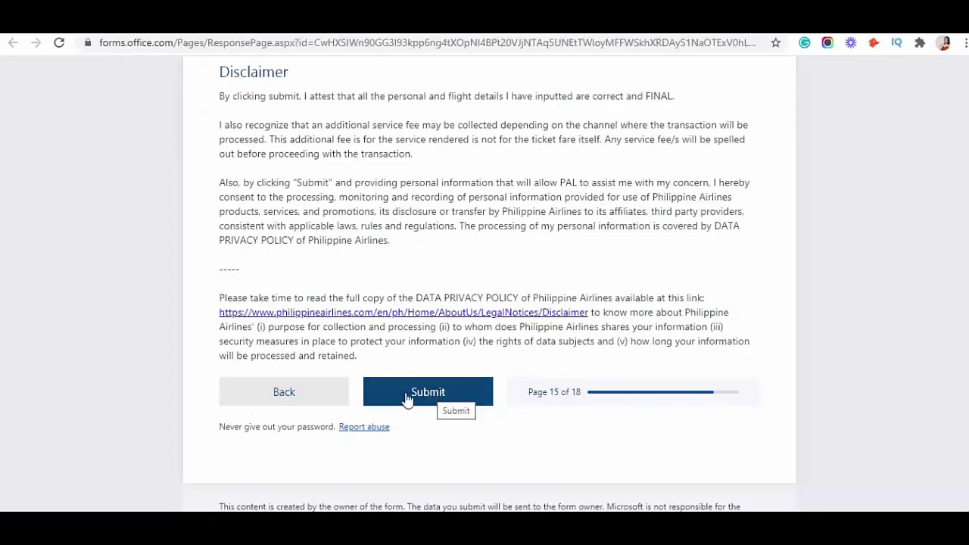
pyautogui.scroll(1, 515, 236)
pyautogui.scroll(1, 513, 237)
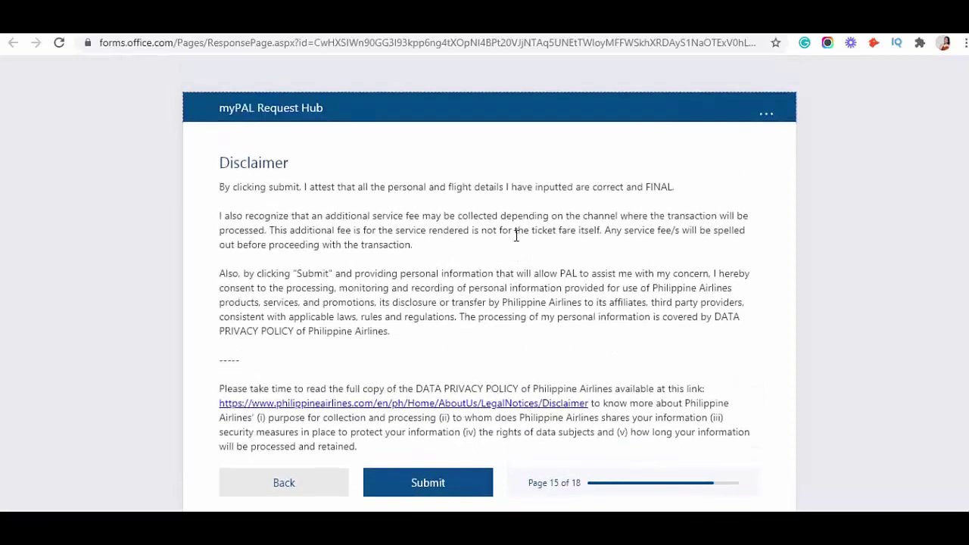
pyautogui.scroll(-2, 513, 237)
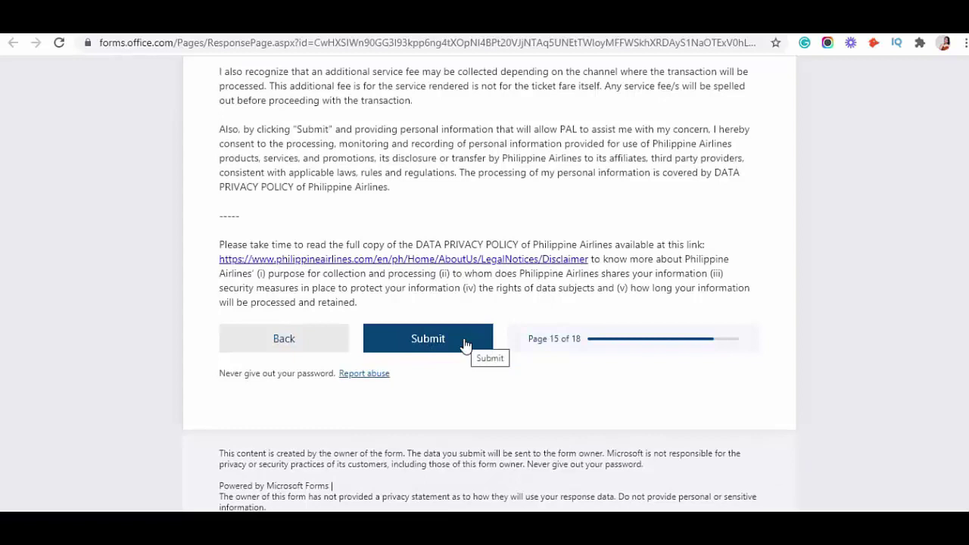
pyautogui.scroll(-2, 473, 347)
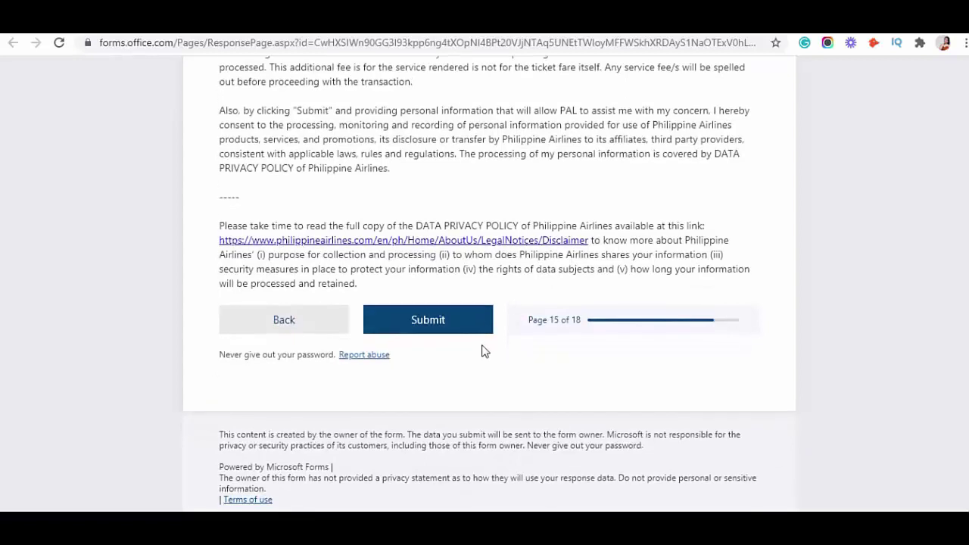
pyautogui.click(445, 329)
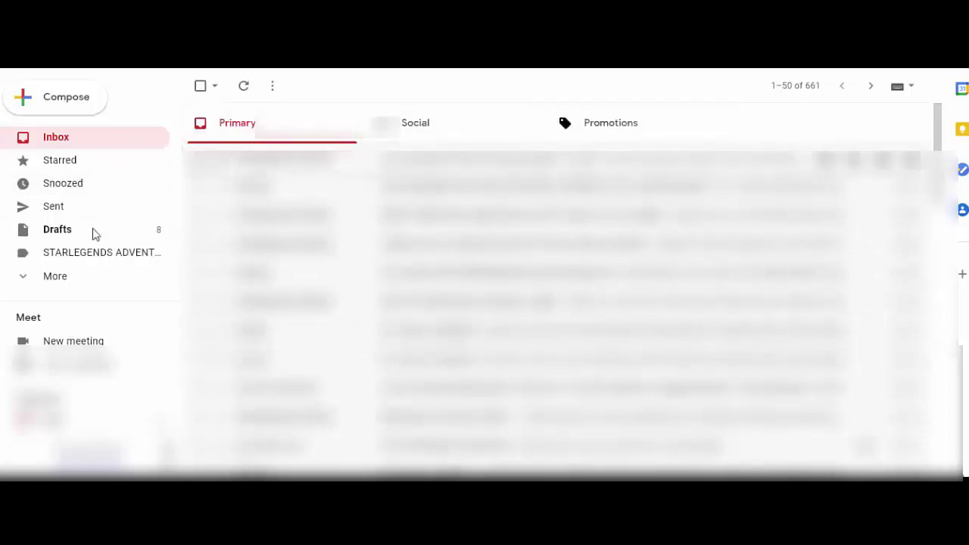
# - Expand Gmail's full folder list and go to the Spam folder
pyautogui.click(67, 277)
pyautogui.scroll(-3, 95, 224)
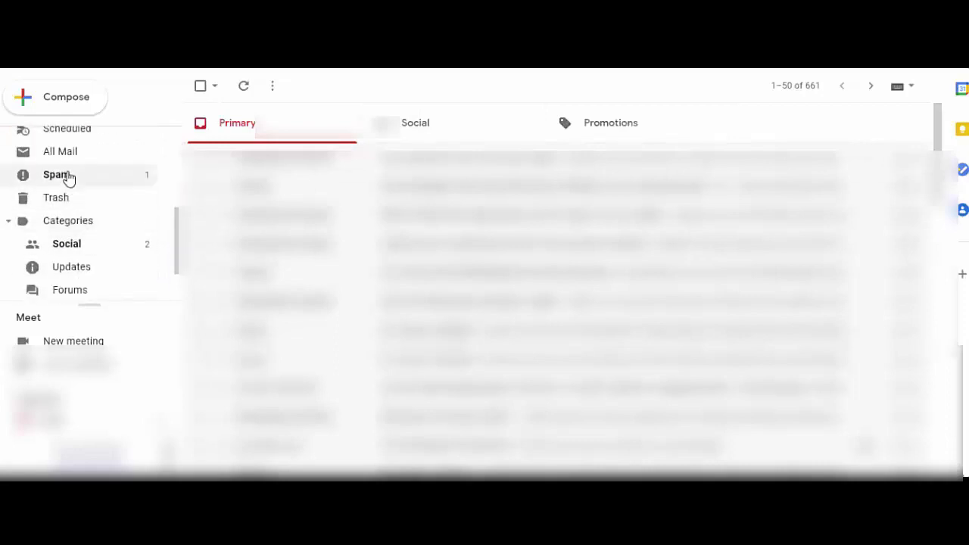
pyautogui.click(67, 177)
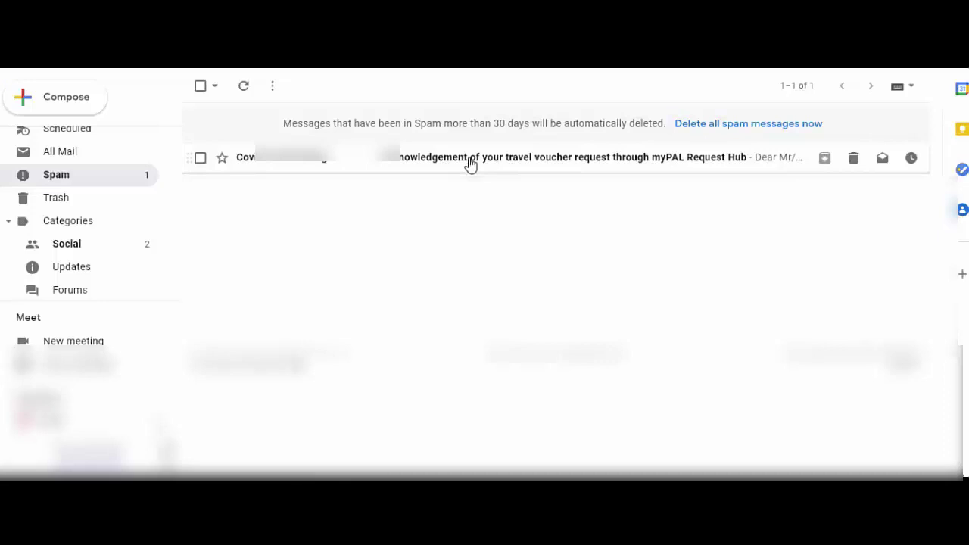
# - Open the myPAL travel voucher acknowledgement email, show its sender details, and read it through
pyautogui.click(469, 163)
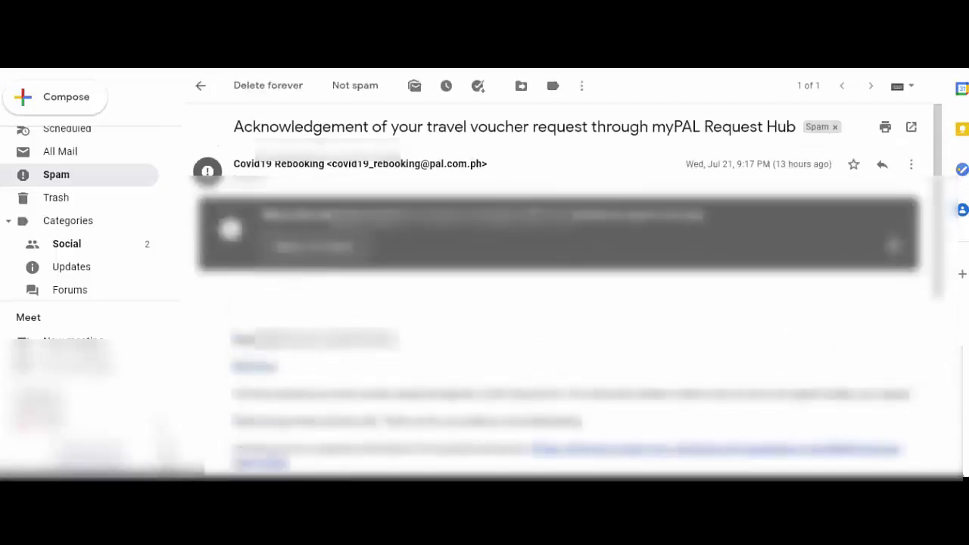
pyautogui.click(264, 179)
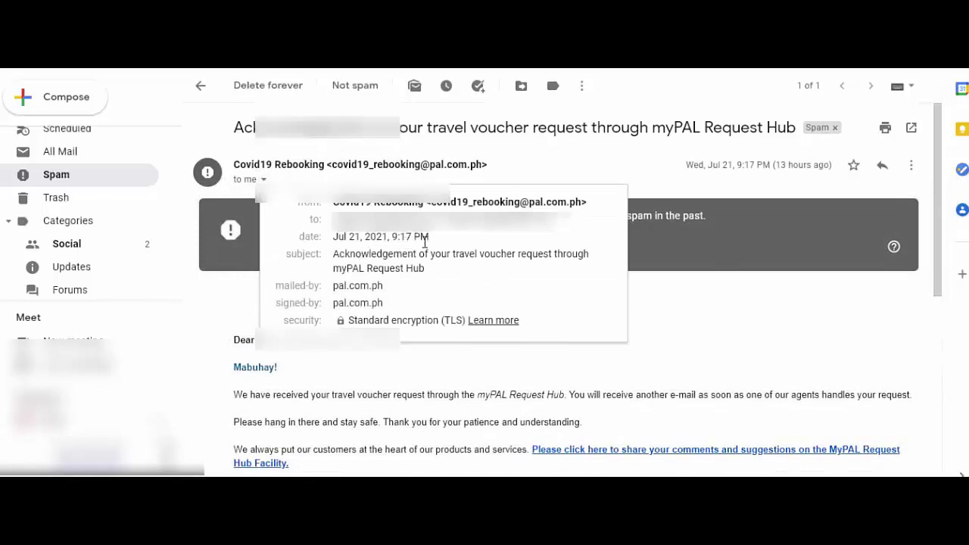
pyautogui.scroll(-3, 530, 273)
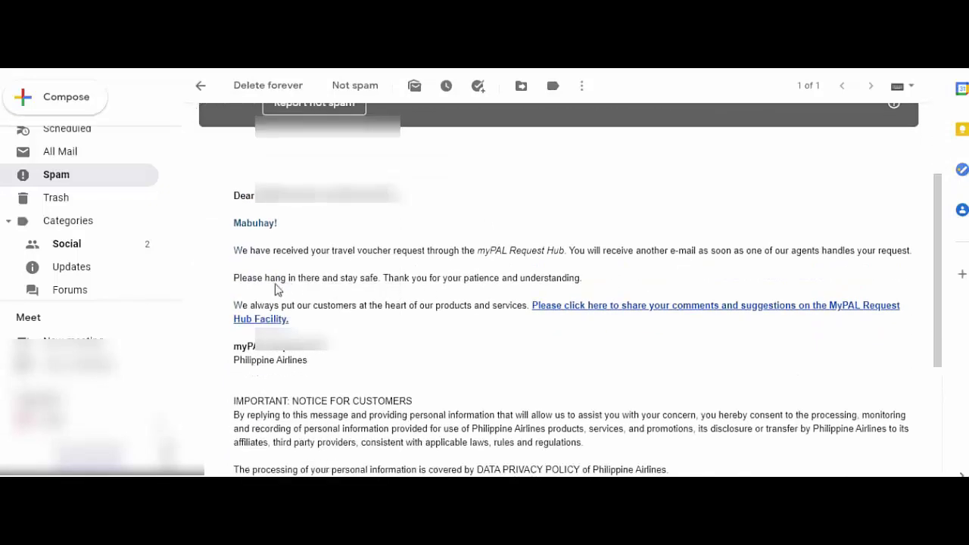
pyautogui.scroll(-2, 530, 292)
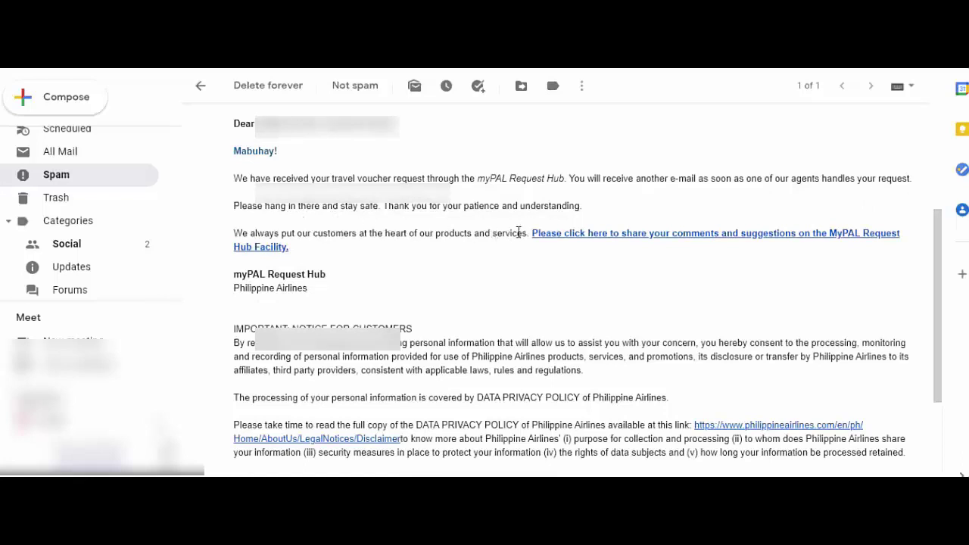
pyautogui.scroll(-3, 506, 247)
pyautogui.scroll(3, 506, 247)
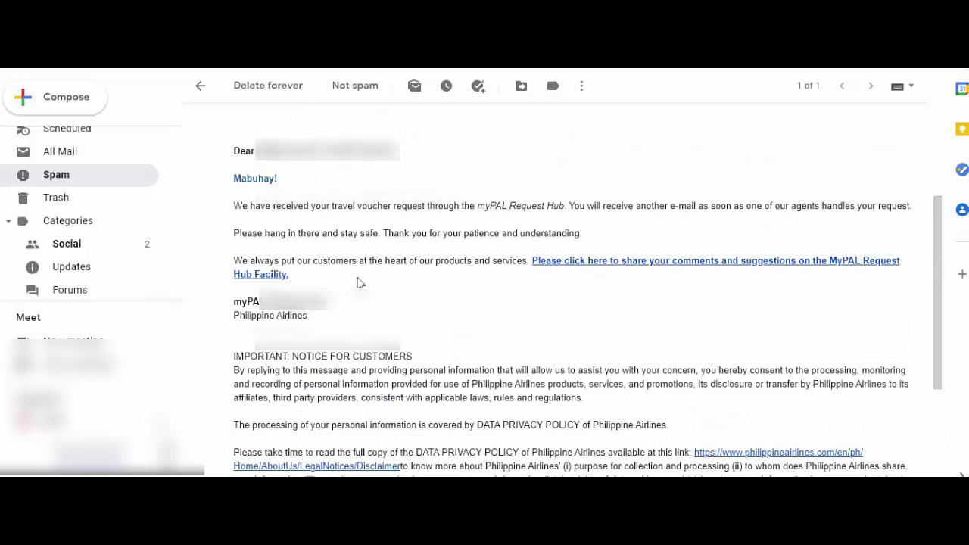
pyautogui.scroll(3, 511, 277)
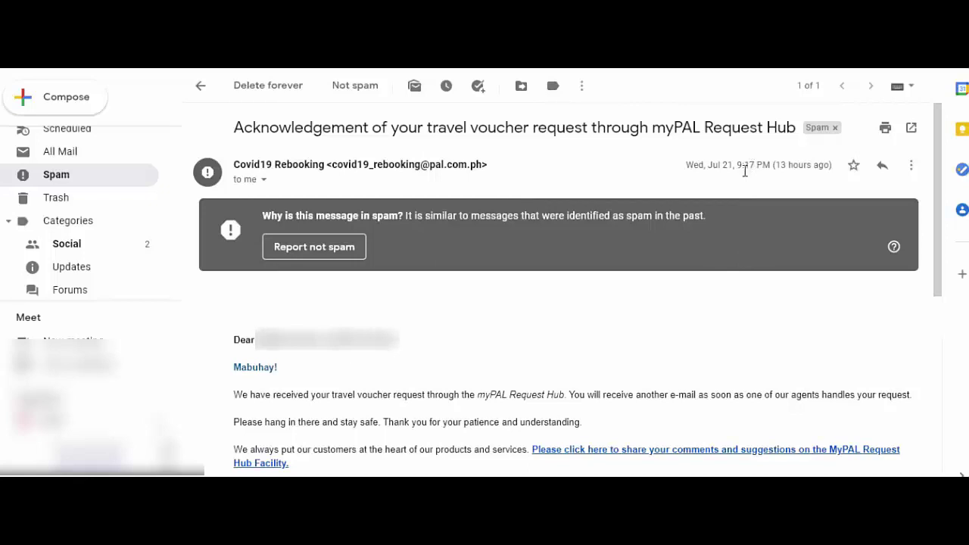
# - Scroll the acknowledgement email, which promises another email once an agent handles the request
pyautogui.moveTo(748, 169)
pyautogui.scroll(3, 93, 207)
pyautogui.scroll(-4, 93, 225)
pyautogui.scroll(2, 93, 232)
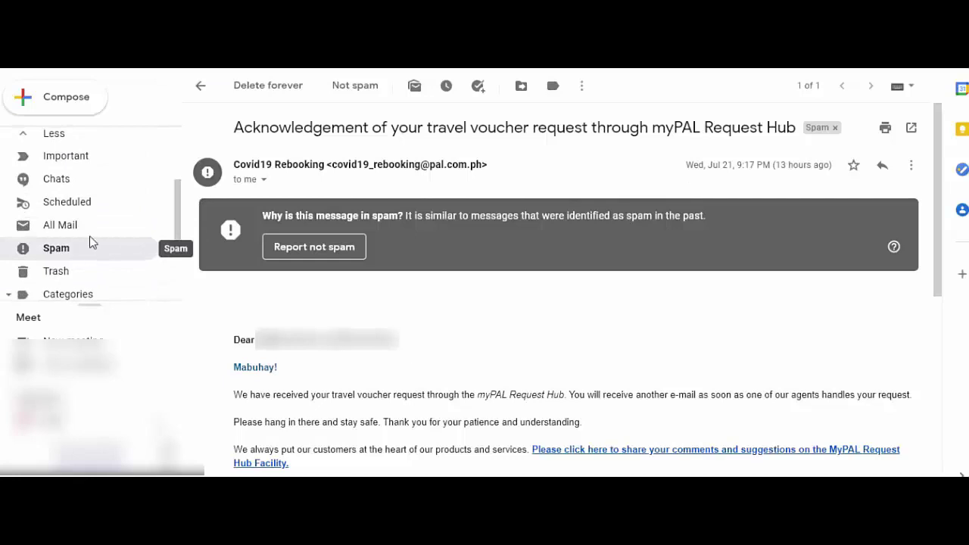
pyautogui.scroll(3, 81, 250)
pyautogui.scroll(-3, 97, 243)
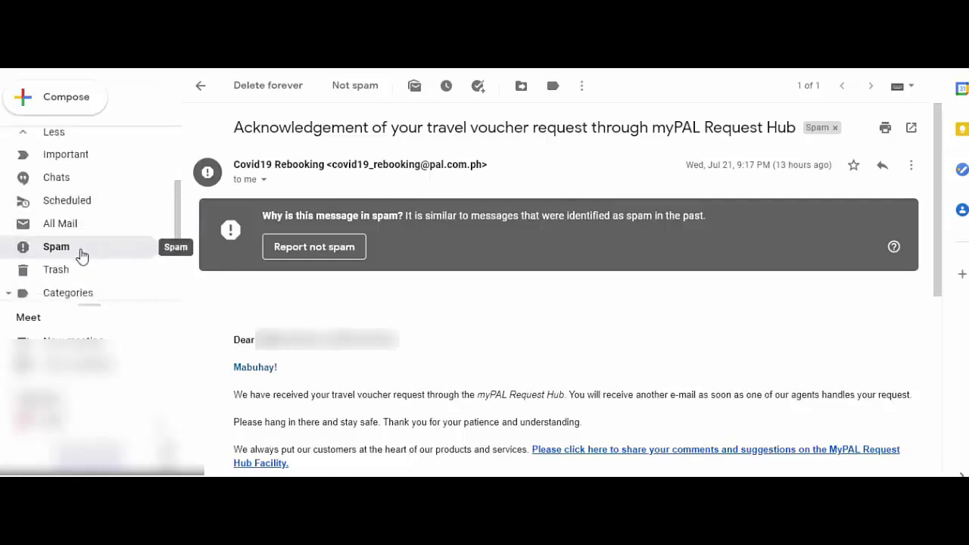